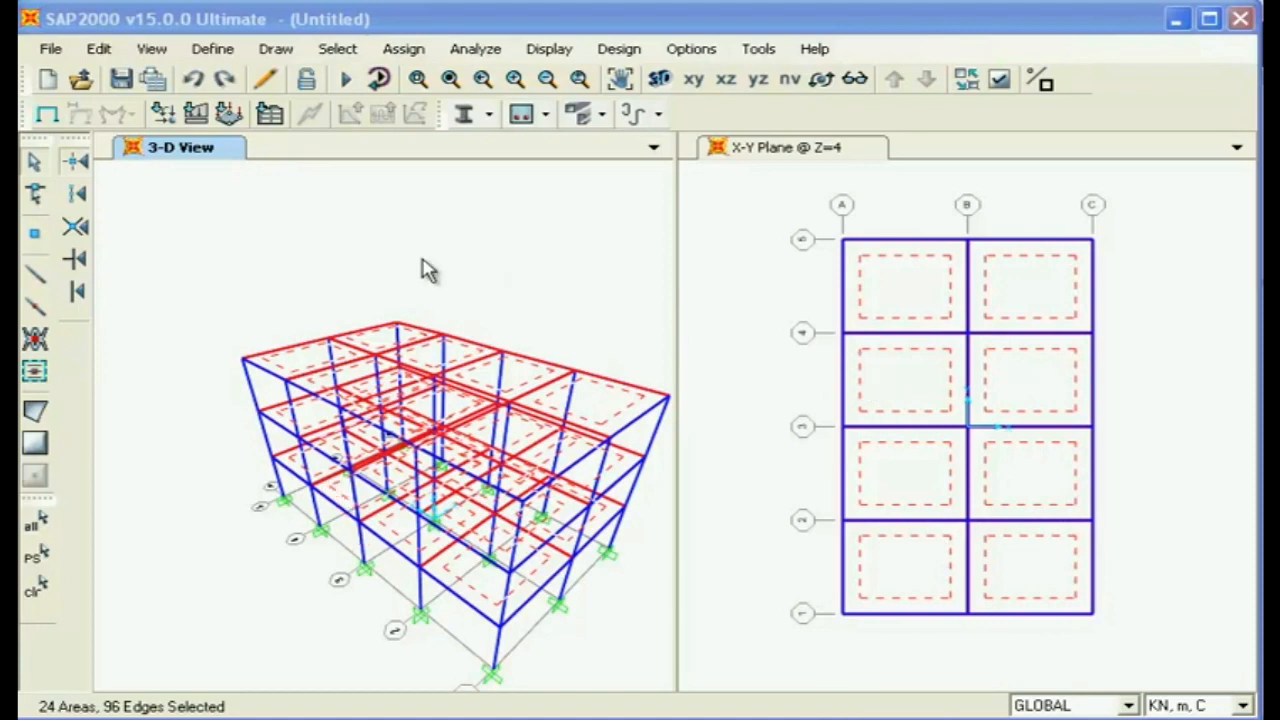
- Try dividing the selected slab areas into 5 objects along edge 1 to 2 and 6 along edge 1 to 3, and undo the division
middle_click_drag(320, 280, 243, 226)
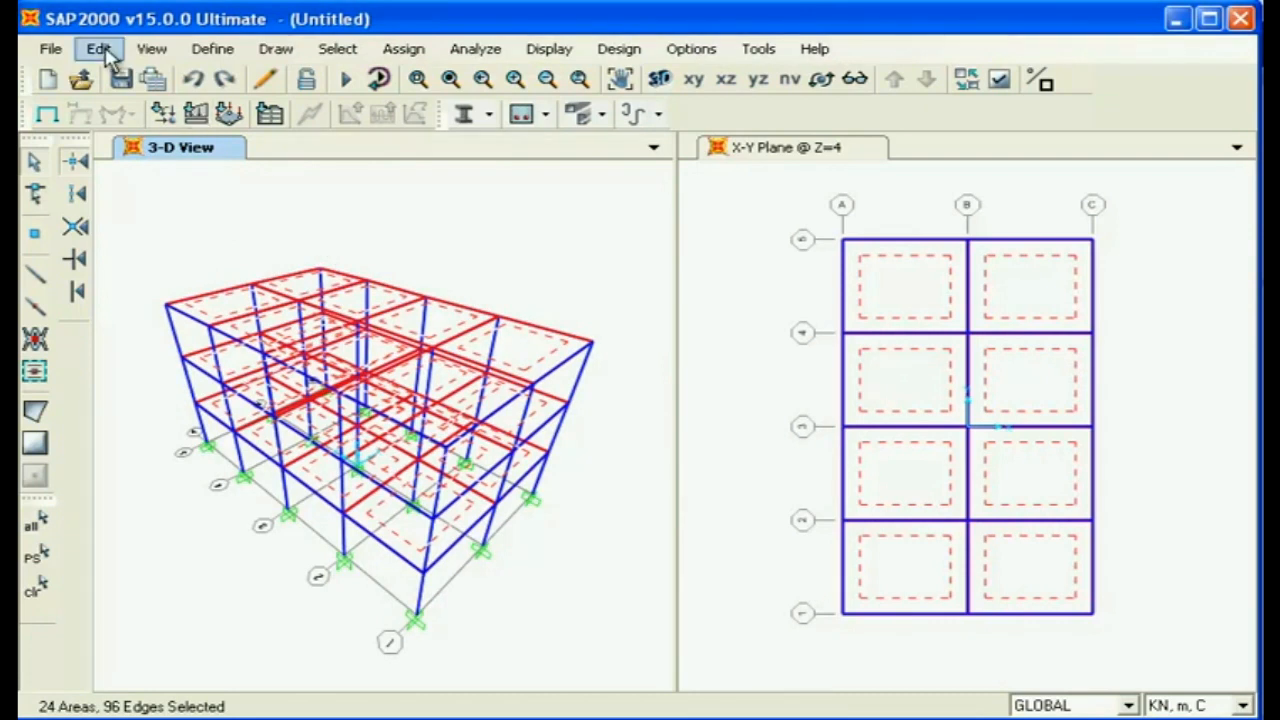
left_click(99, 49)
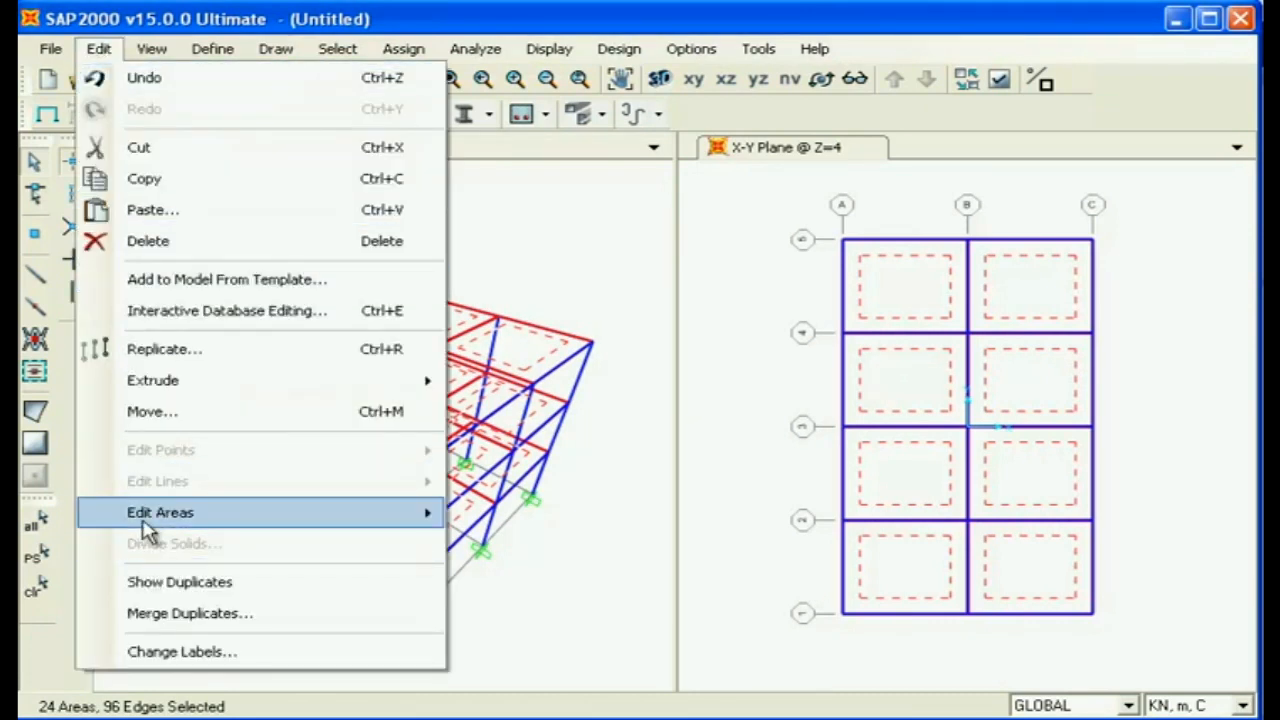
mouse_move(147, 528)
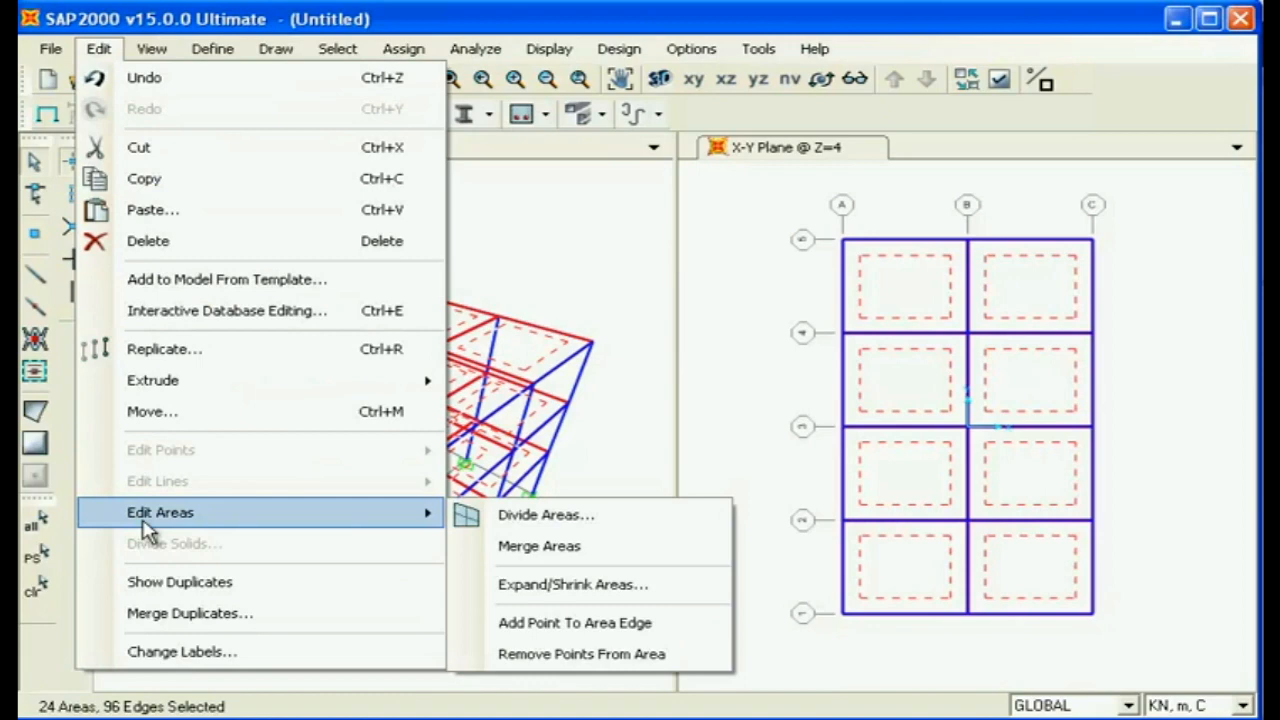
left_click(528, 515)
left_click_drag(670, 195, 470, 151)
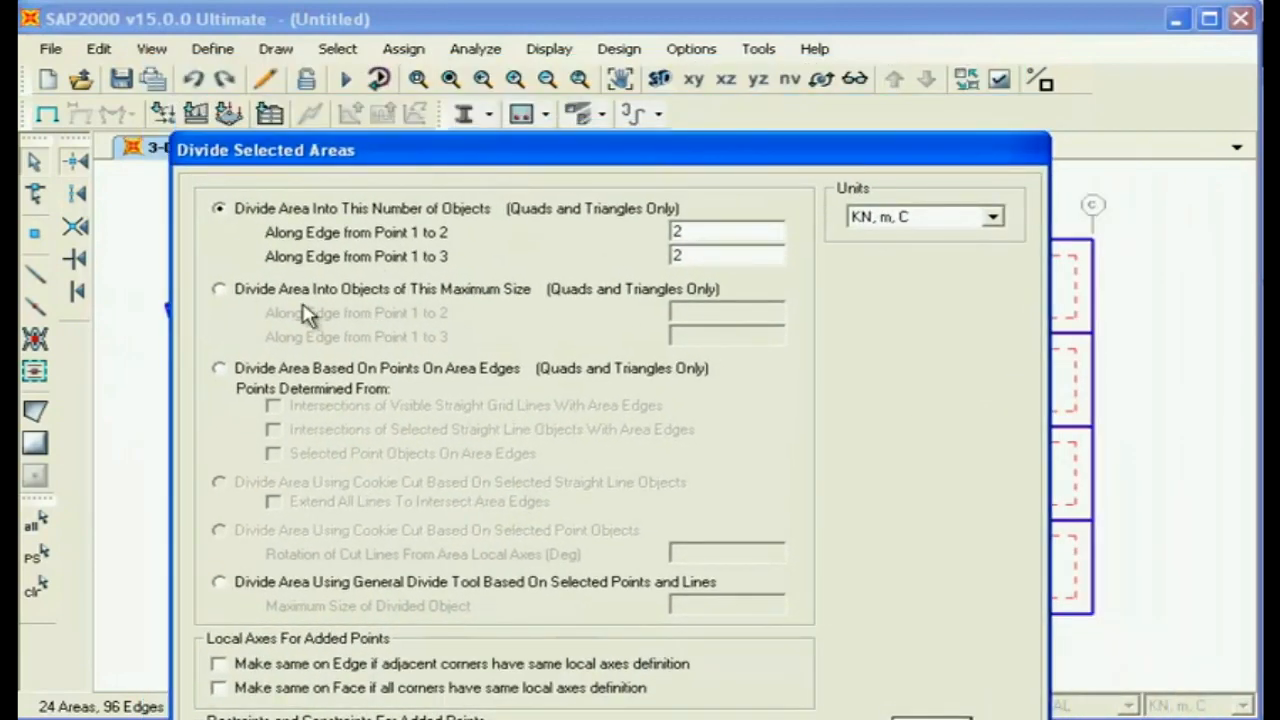
double_click(714, 257)
left_click(750, 231)
left_click(692, 256)
double_click(772, 260)
left_click_drag(600, 150, 497, 36)
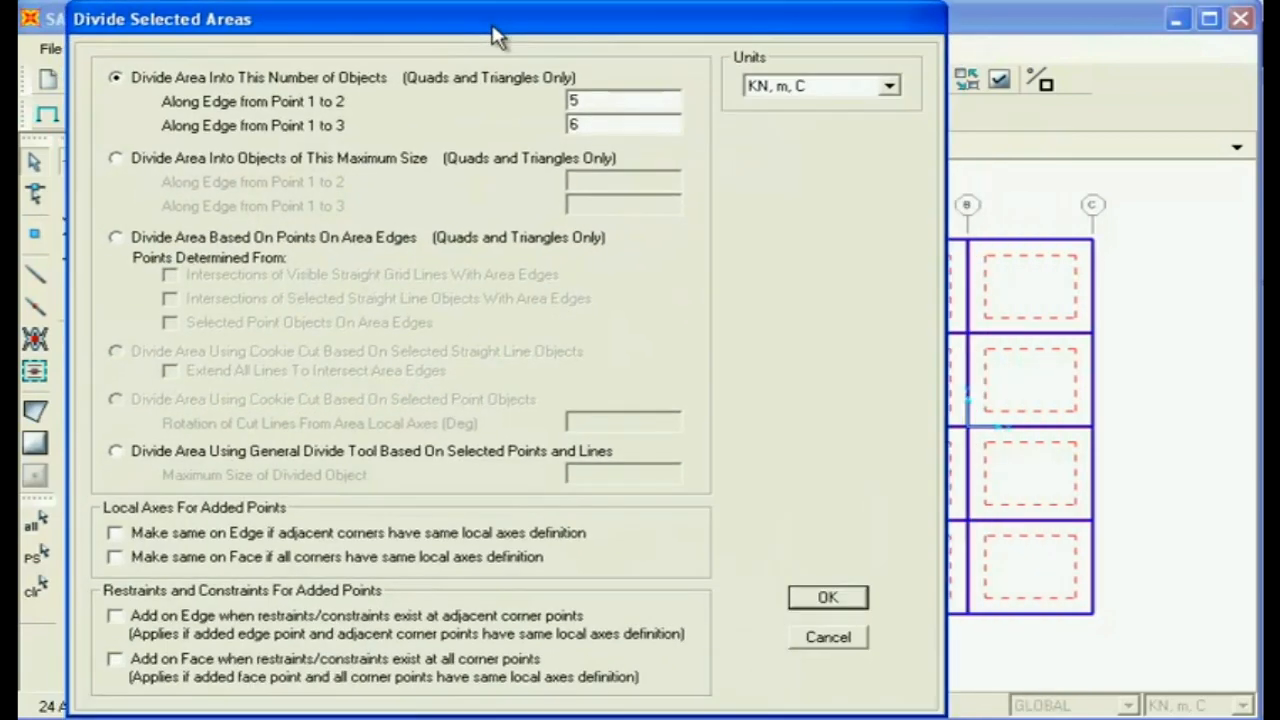
left_click(845, 603)
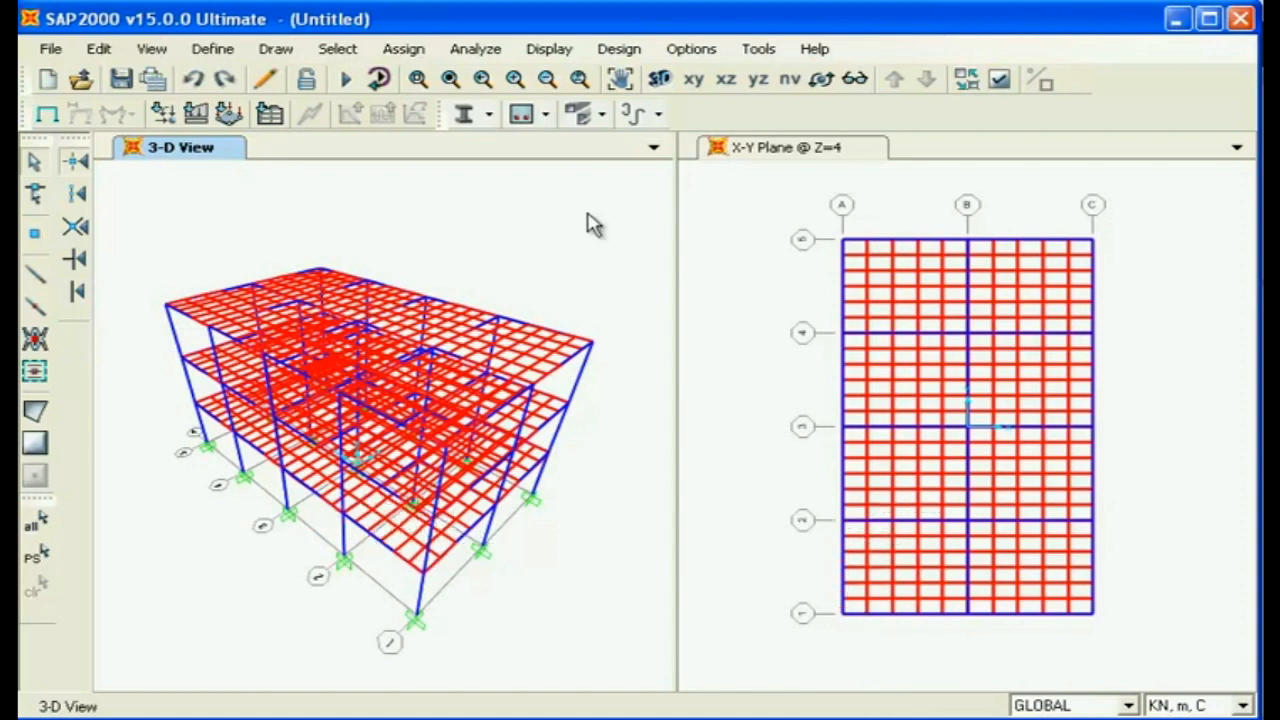
left_click(194, 81)
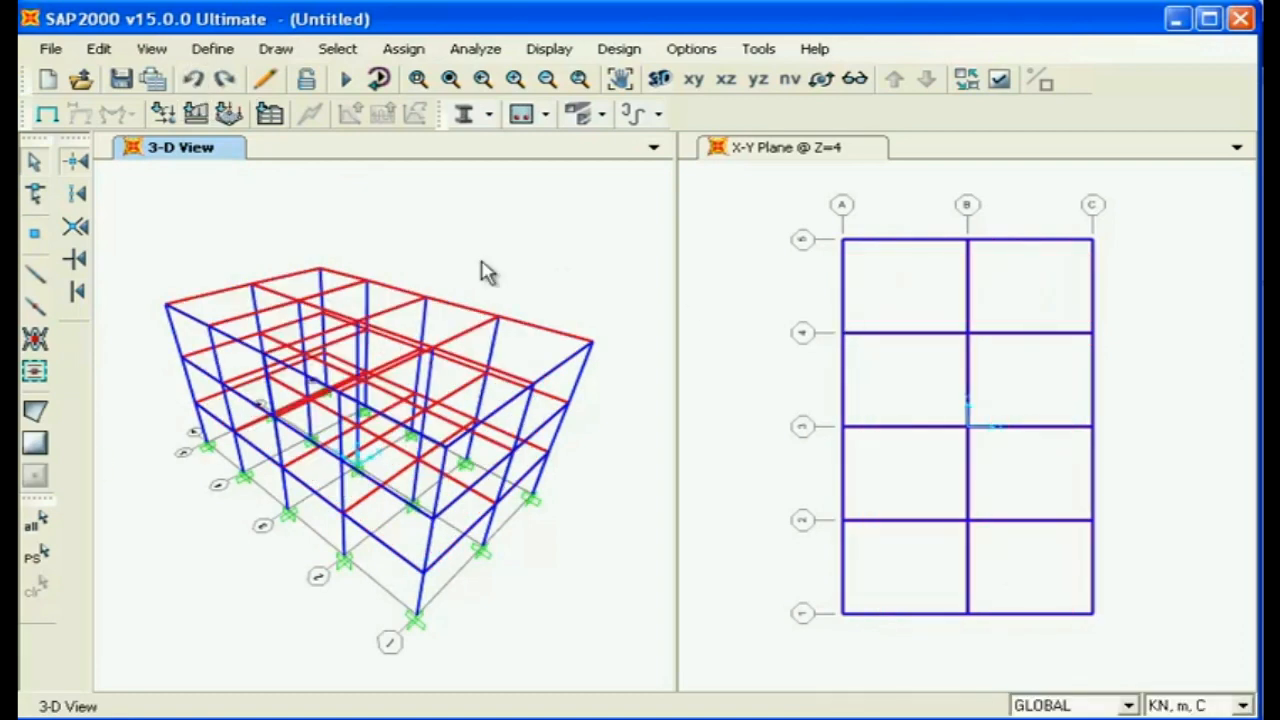
- Select all slab areas that use the Pelat tebal 12 cm area section
left_click(337, 48)
mouse_move(378, 78)
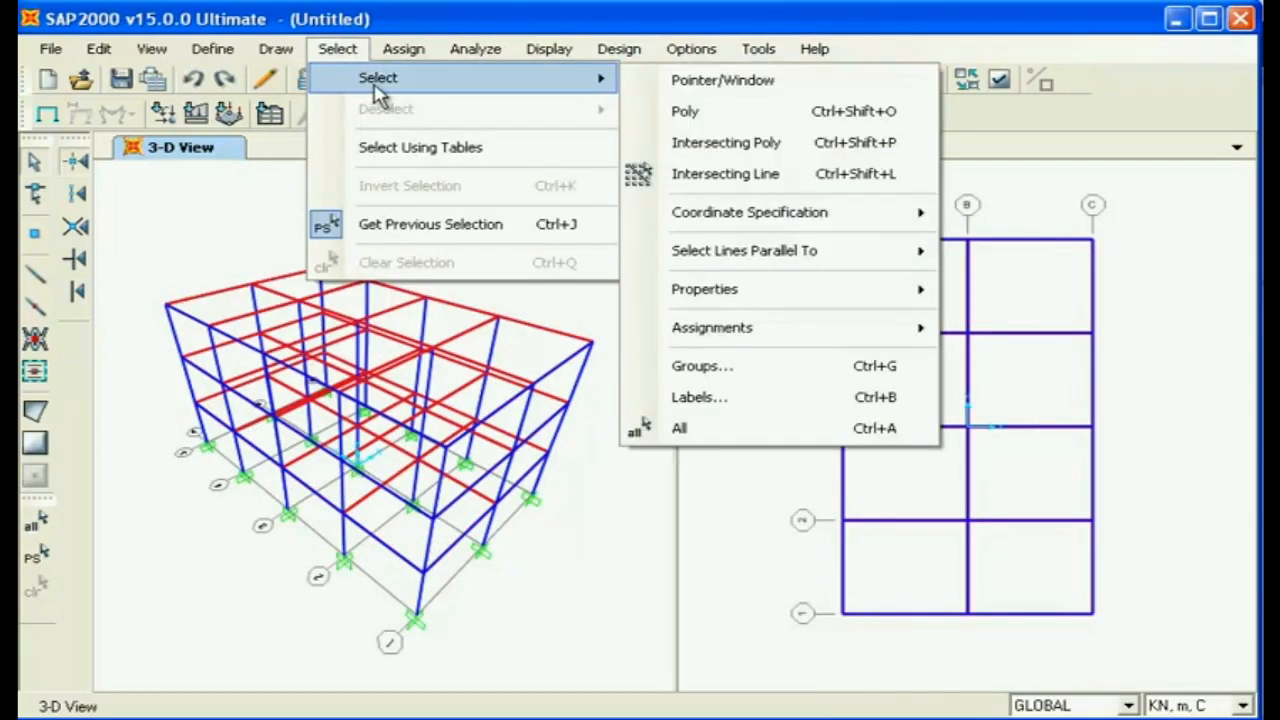
mouse_move(765, 289)
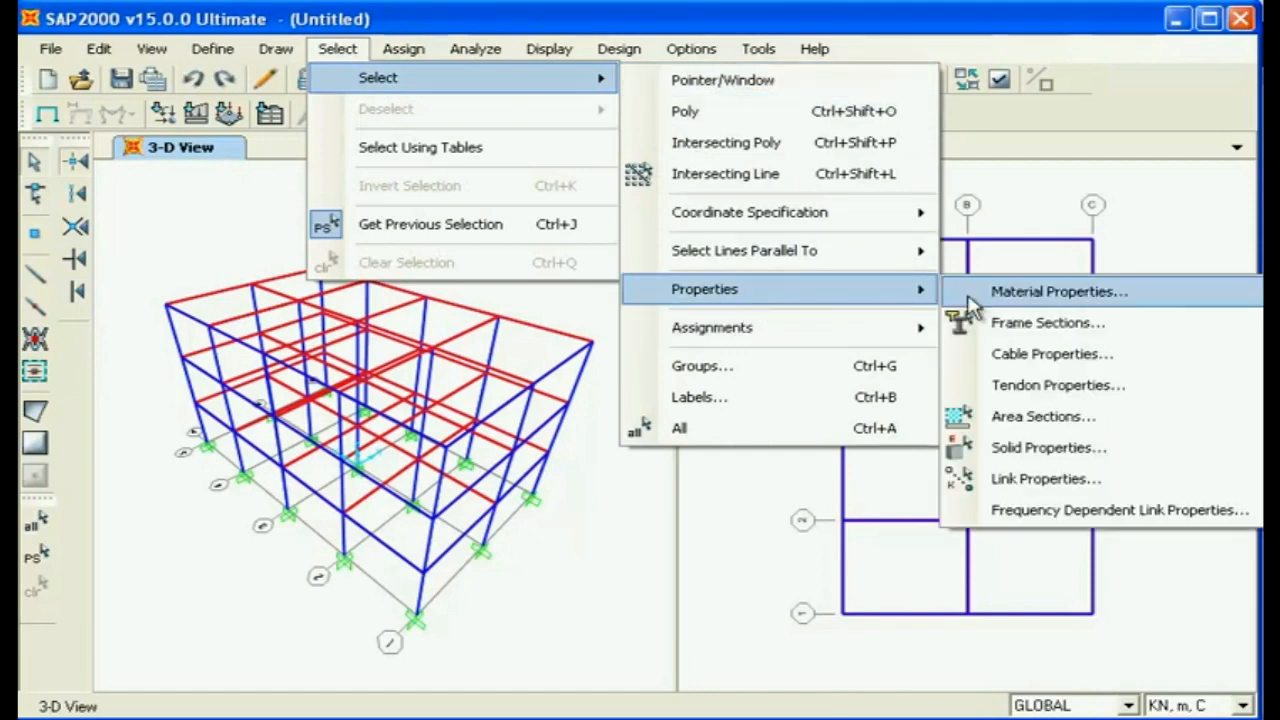
left_click(1040, 416)
left_click(626, 502)
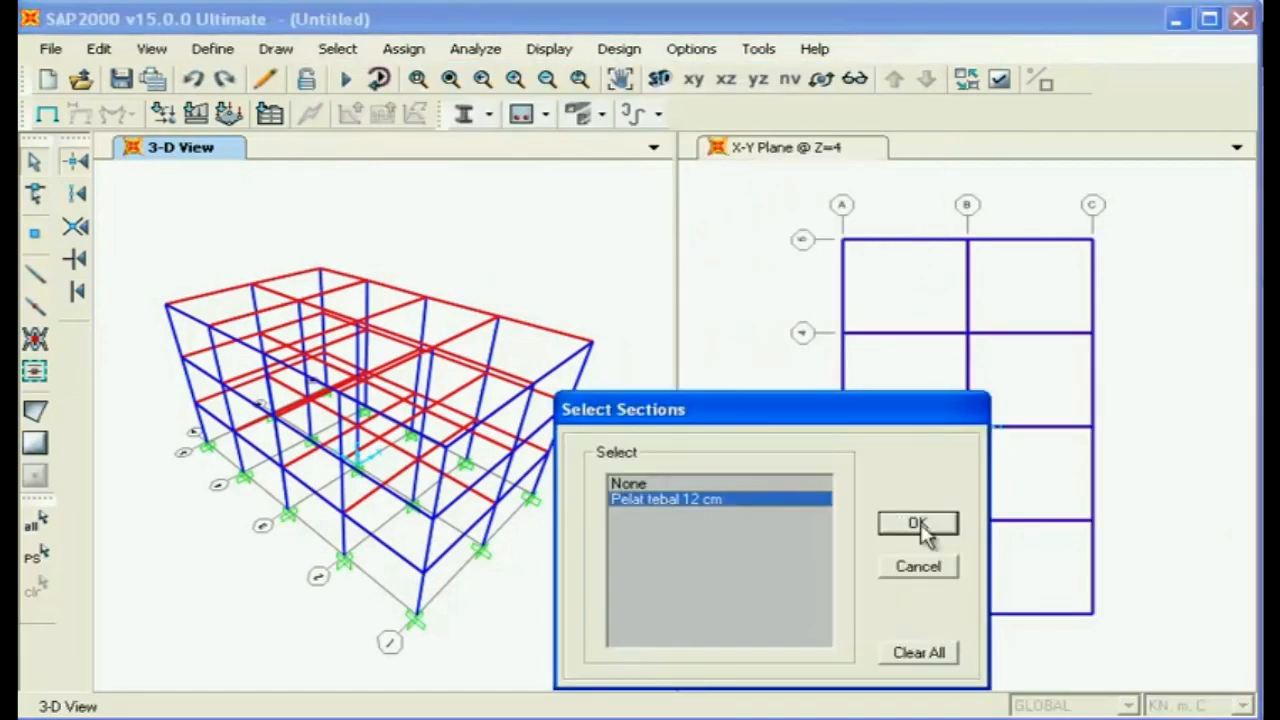
left_click(918, 522)
left_click(150, 147)
- Divide the selected slab areas into 6 objects along edge 1 to 2 and 5 objects along edge 1 to 3
left_click(98, 48)
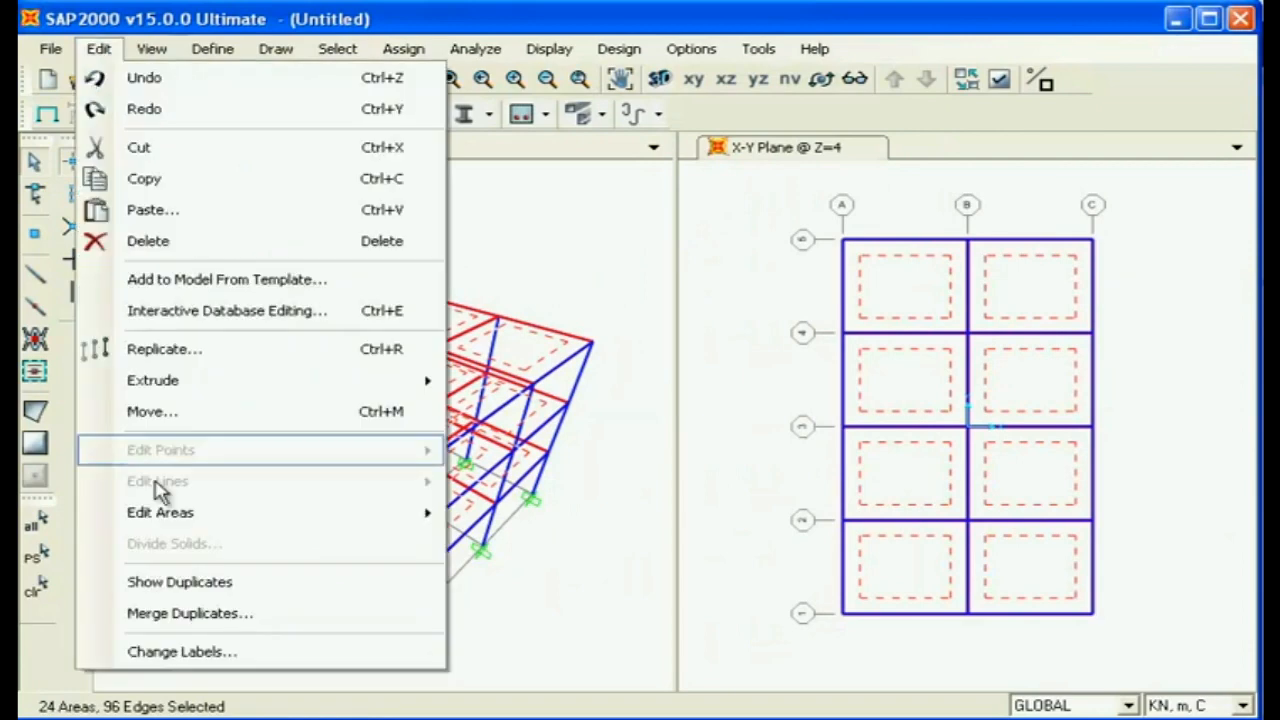
mouse_move(157, 520)
left_click(530, 514)
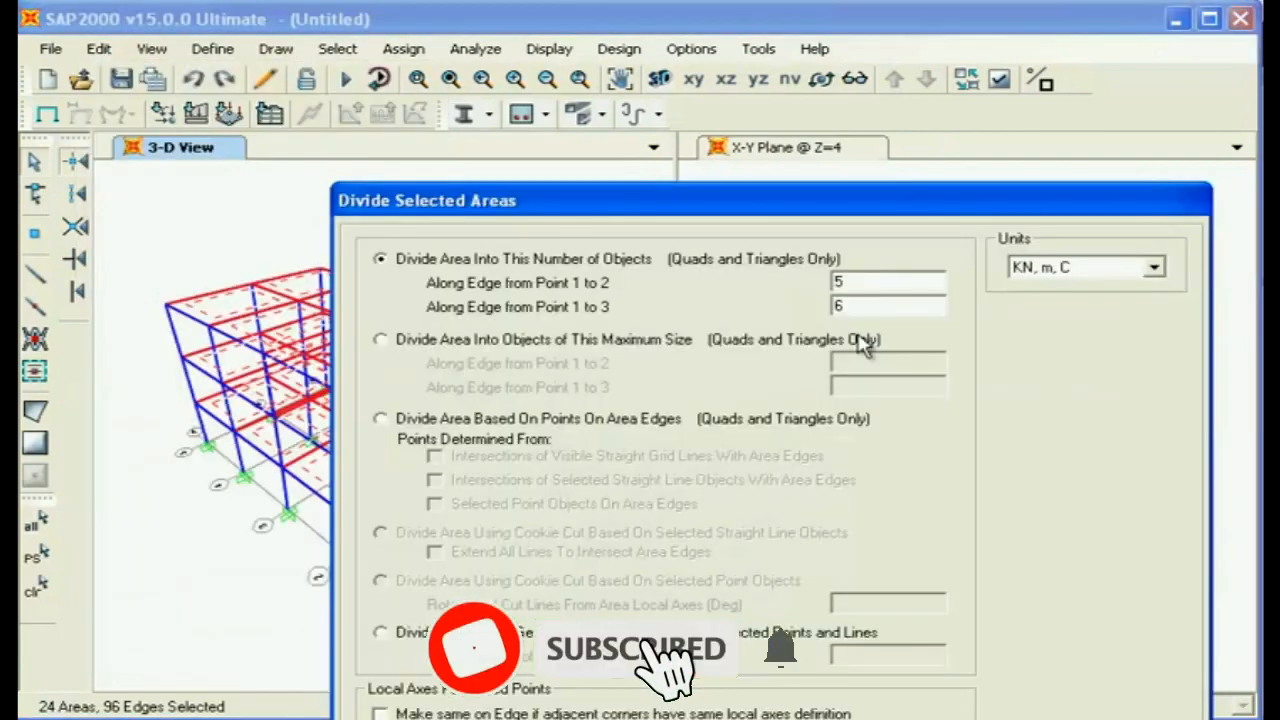
double_click(860, 281)
type("6")
double_click(866, 305)
type("5")
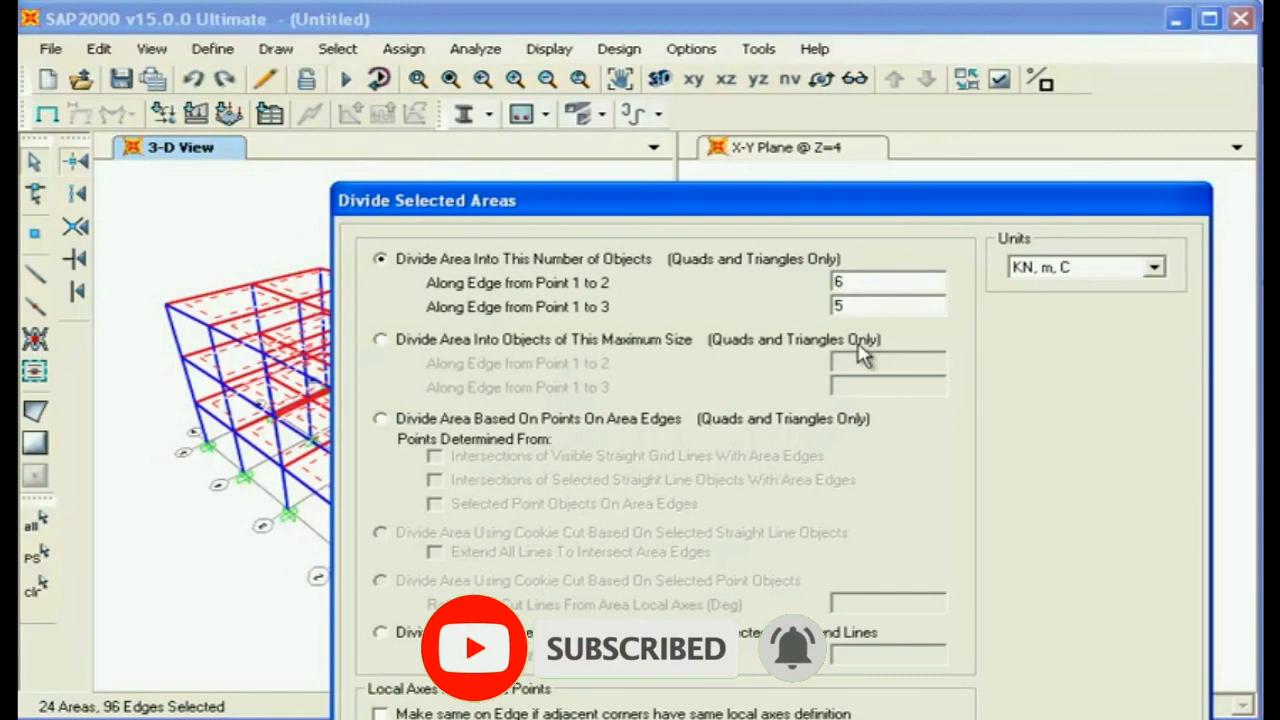
left_click_drag(777, 206, 586, 24)
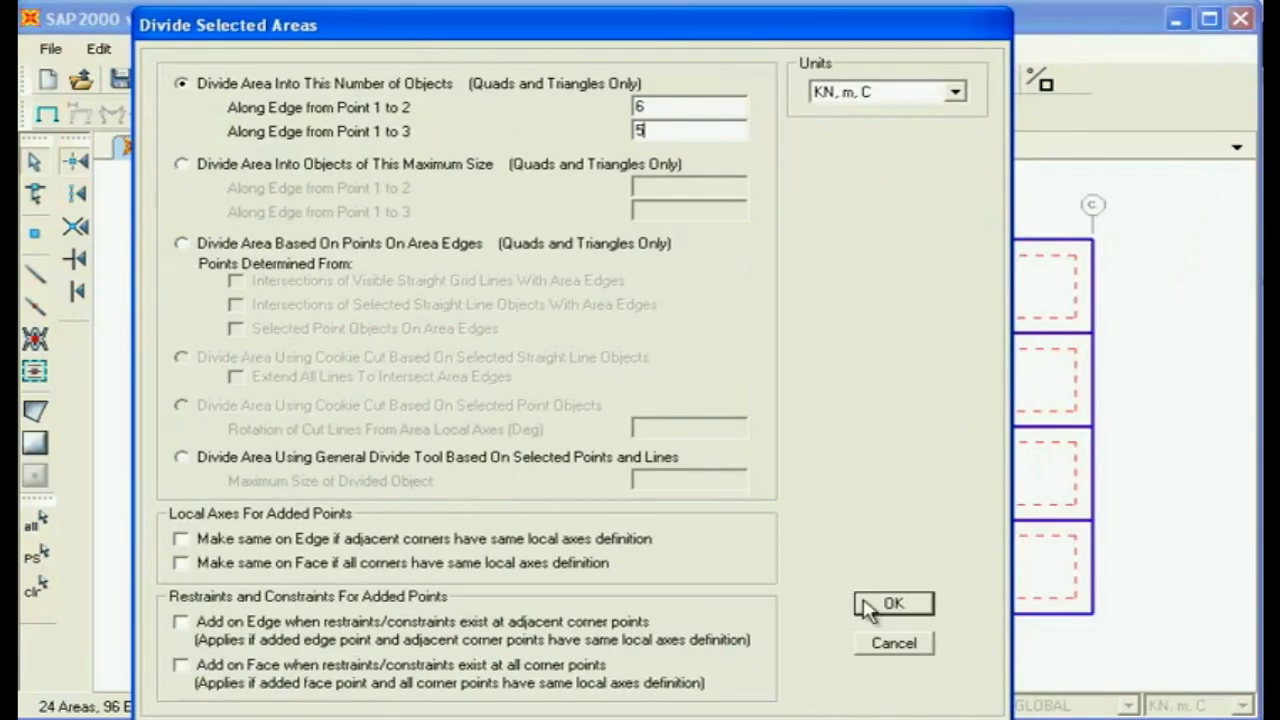
left_click(885, 606)
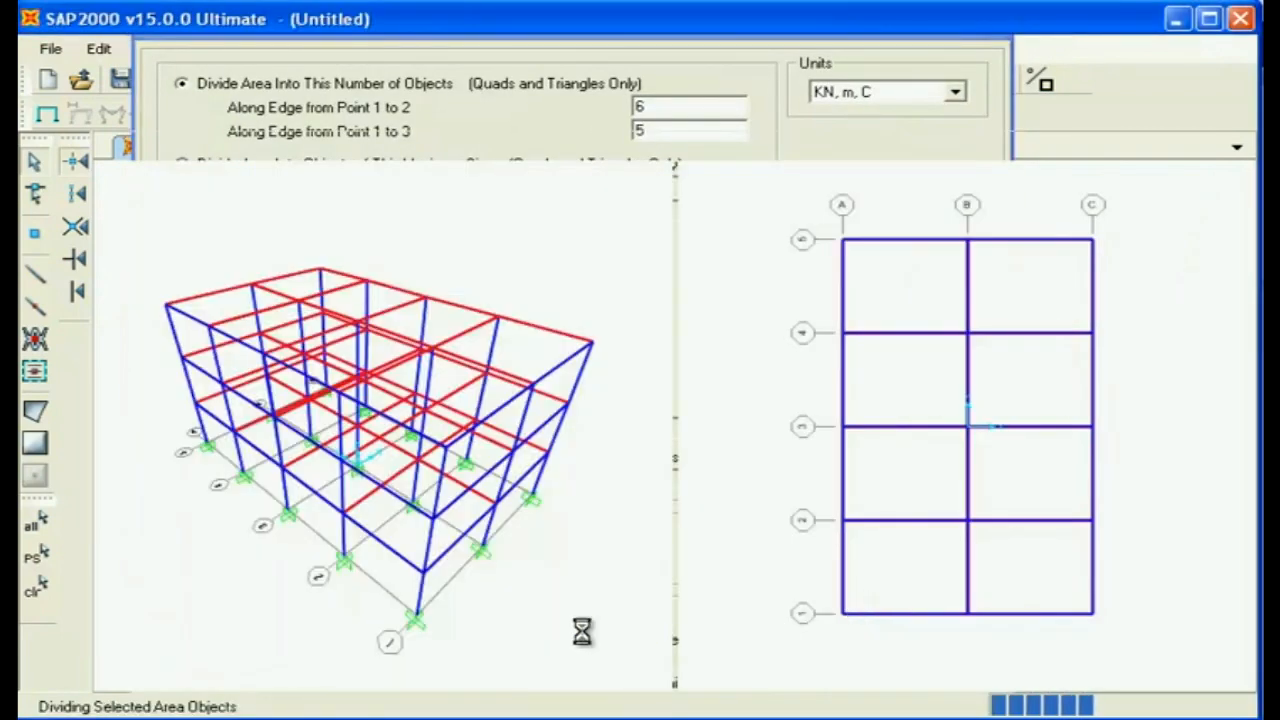
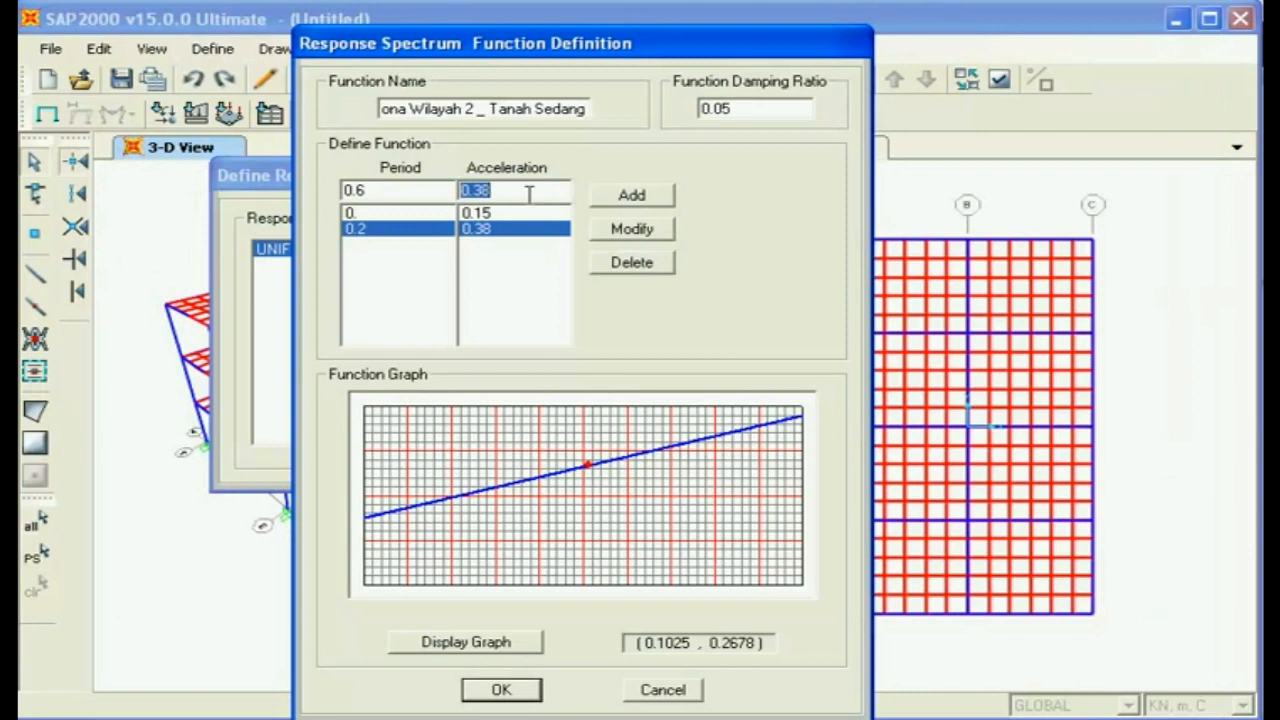
- Add the spectrum point with period 0.6 and acceleration 0.38, and compute the acceleration for period 0.7 in Calculator
left_click(632, 195)
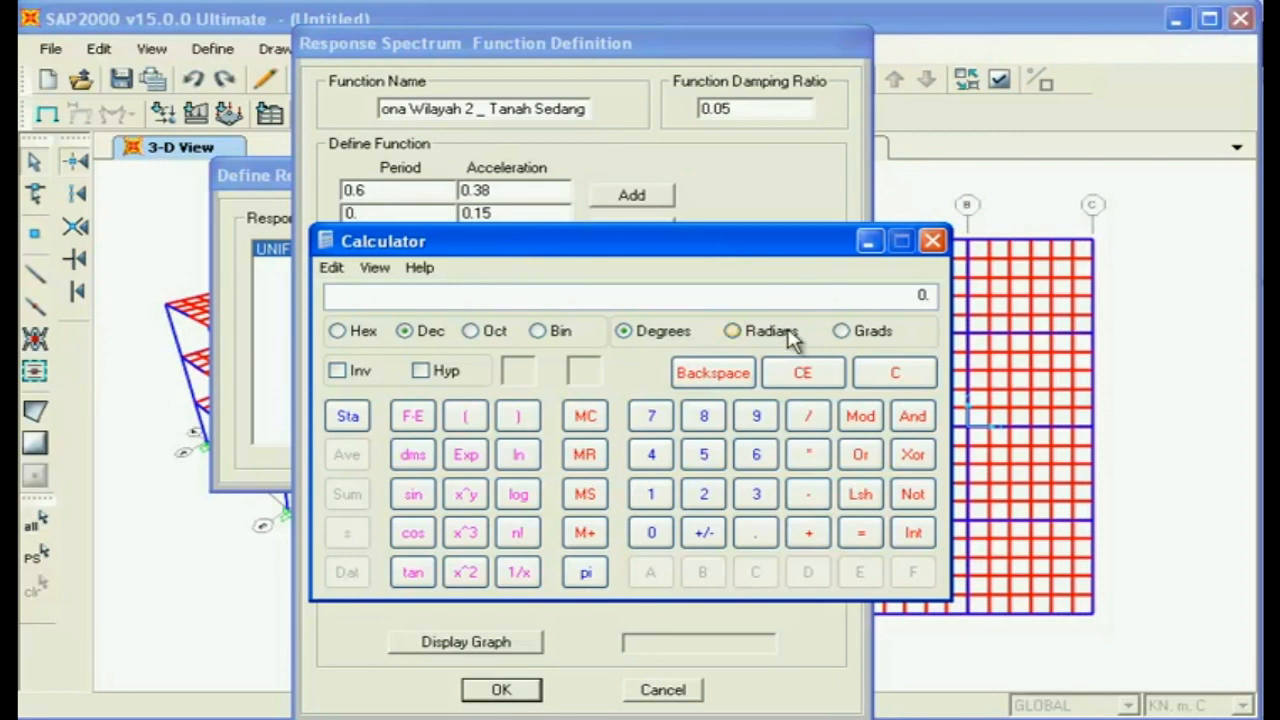
type("0.7")
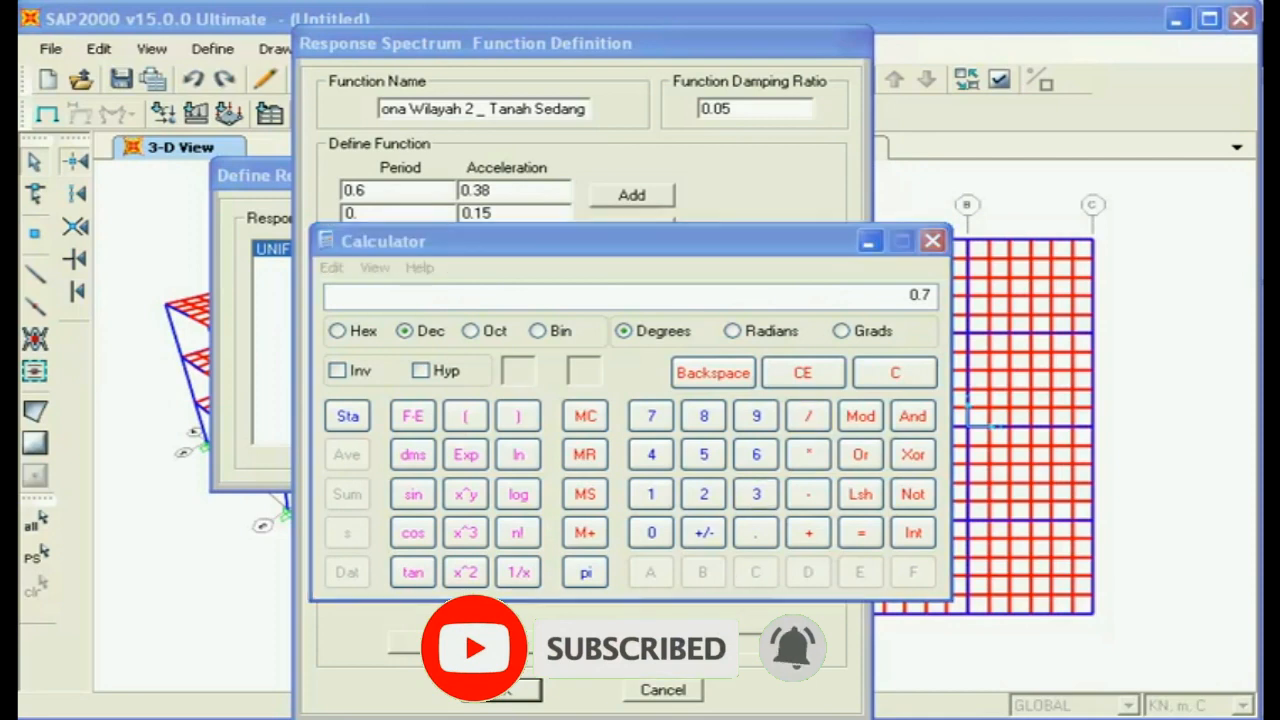
key("alt+Tab")
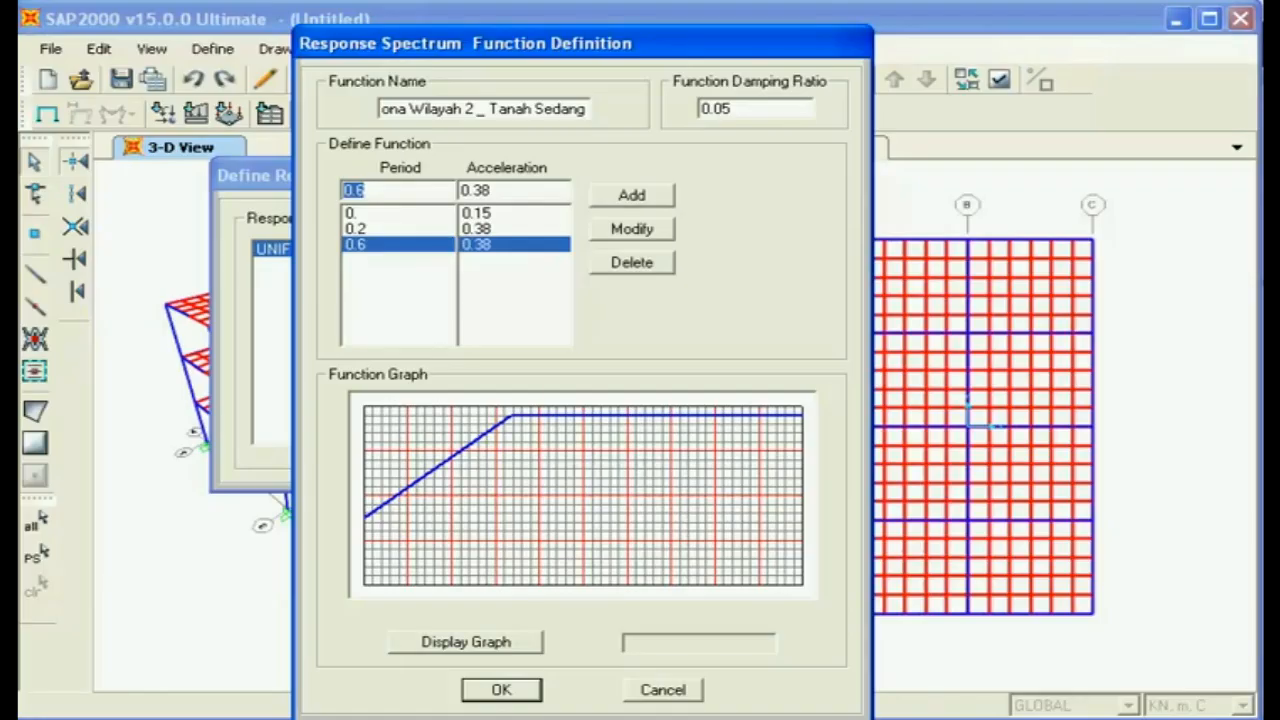
left_click(893, 719)
left_click(910, 384)
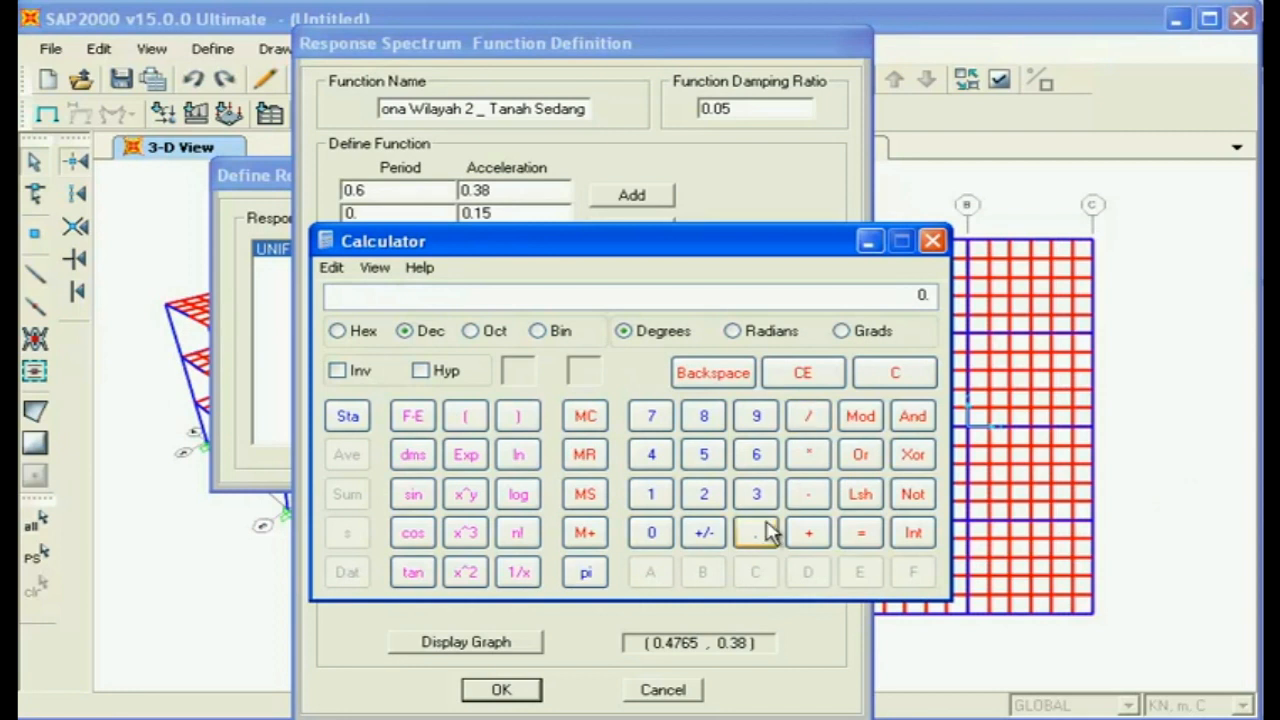
key("Return")
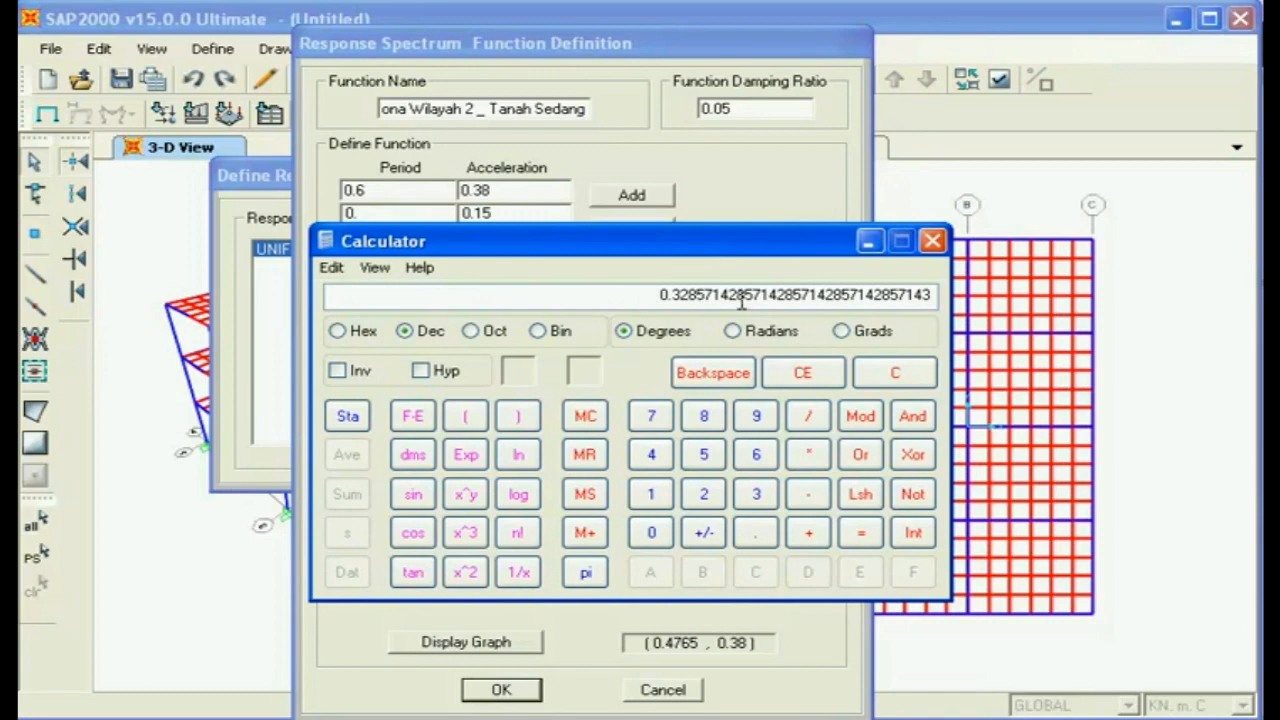
left_click(868, 241)
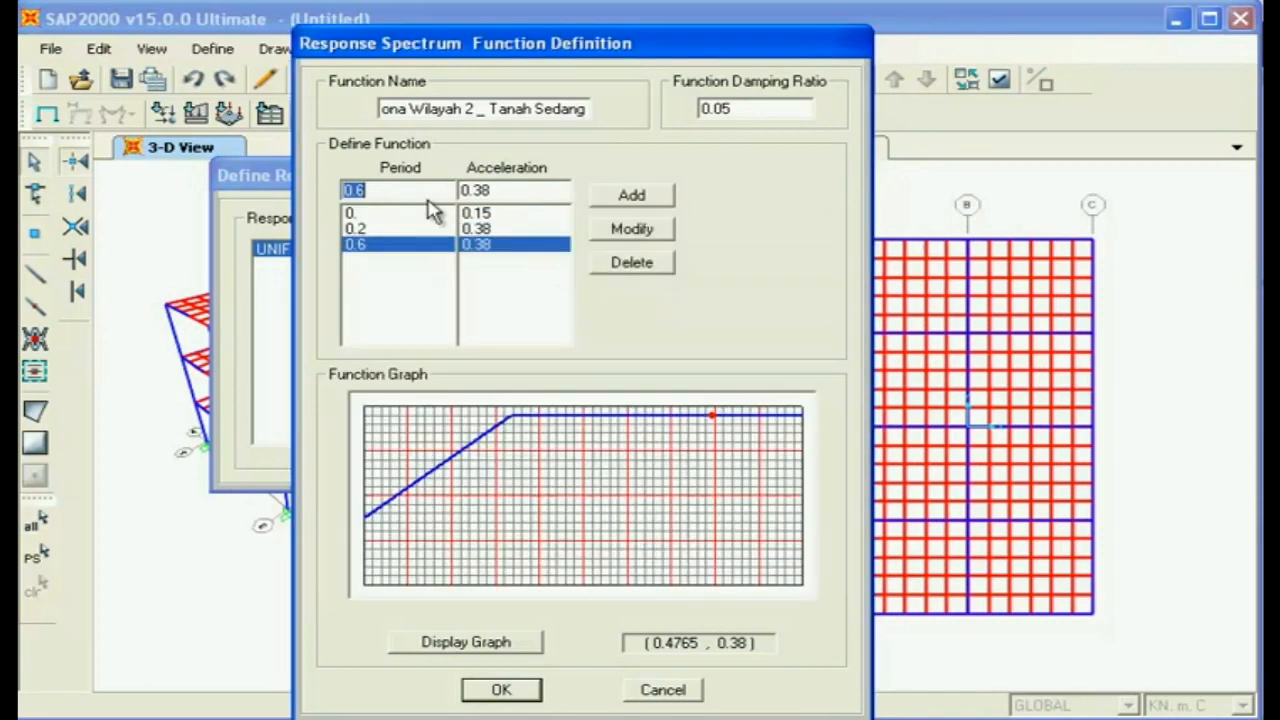
- Add a point with period 0.7 and acceleration 0.33 to the response spectrum function
left_click(360, 196)
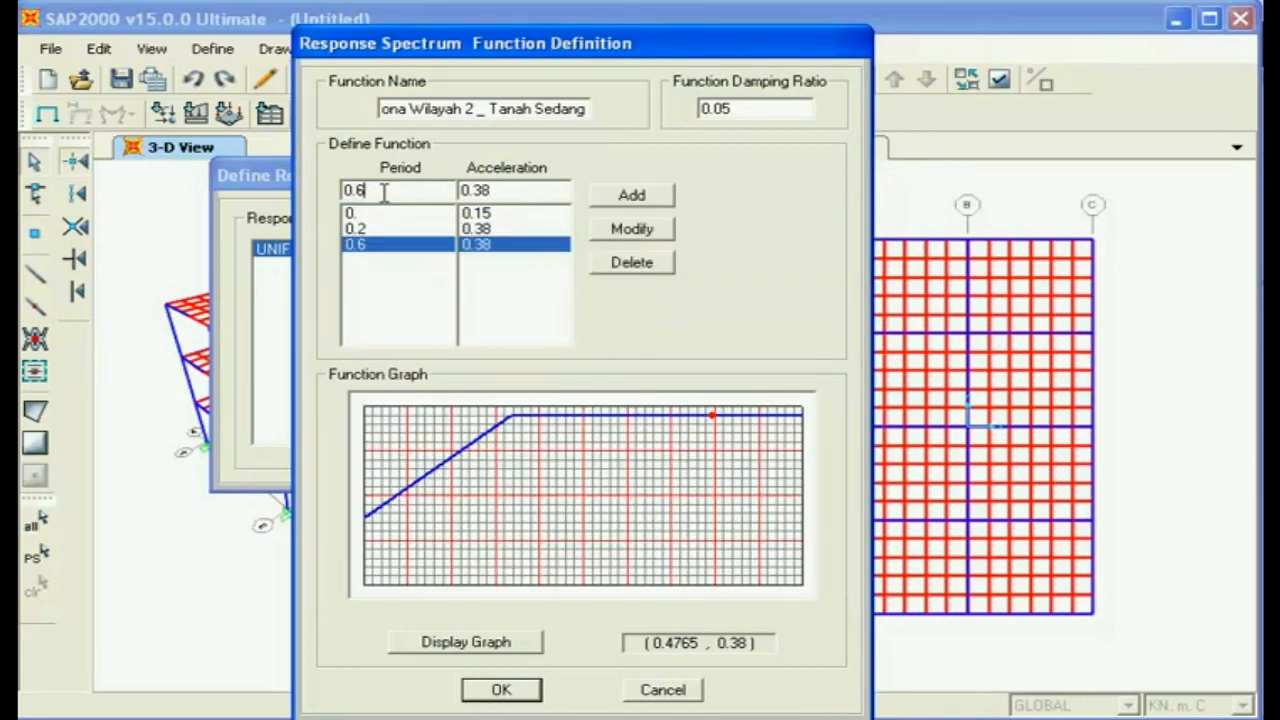
double_click(505, 195)
type("0.33")
left_click(638, 198)
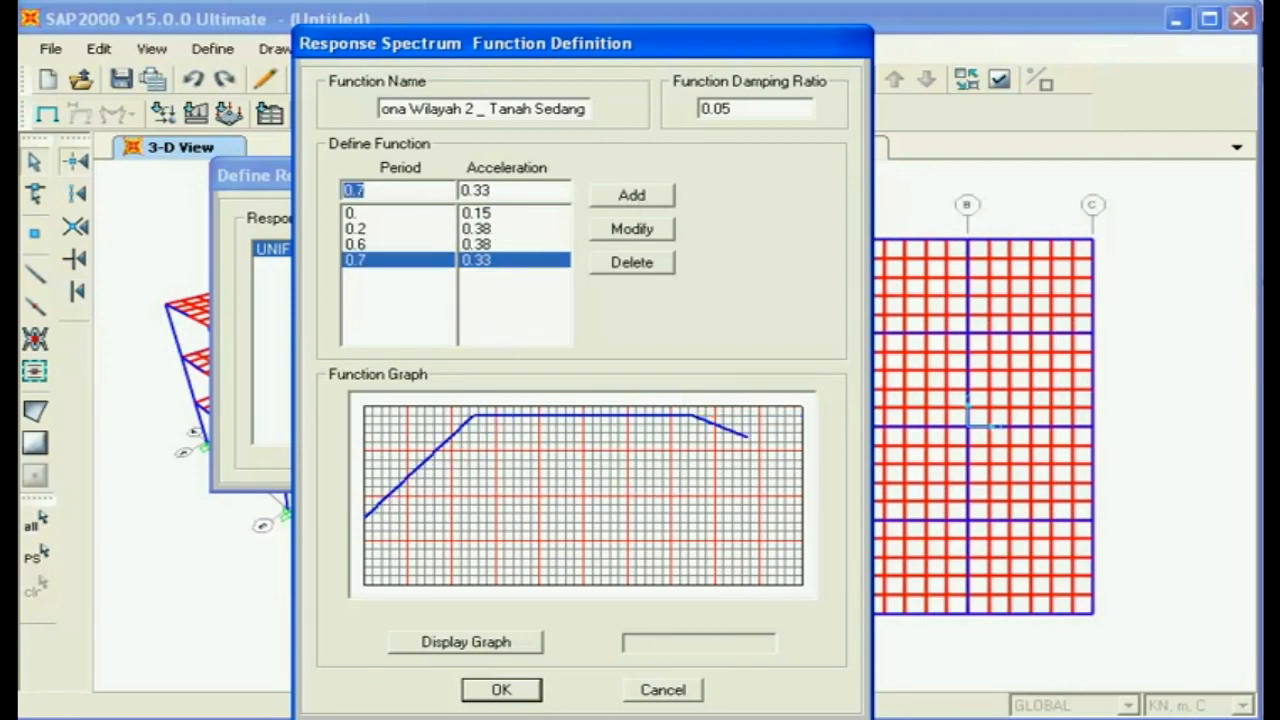
- Compute the spectrum acceleration for period 0.8 in Calculator
key("alt+Tab")
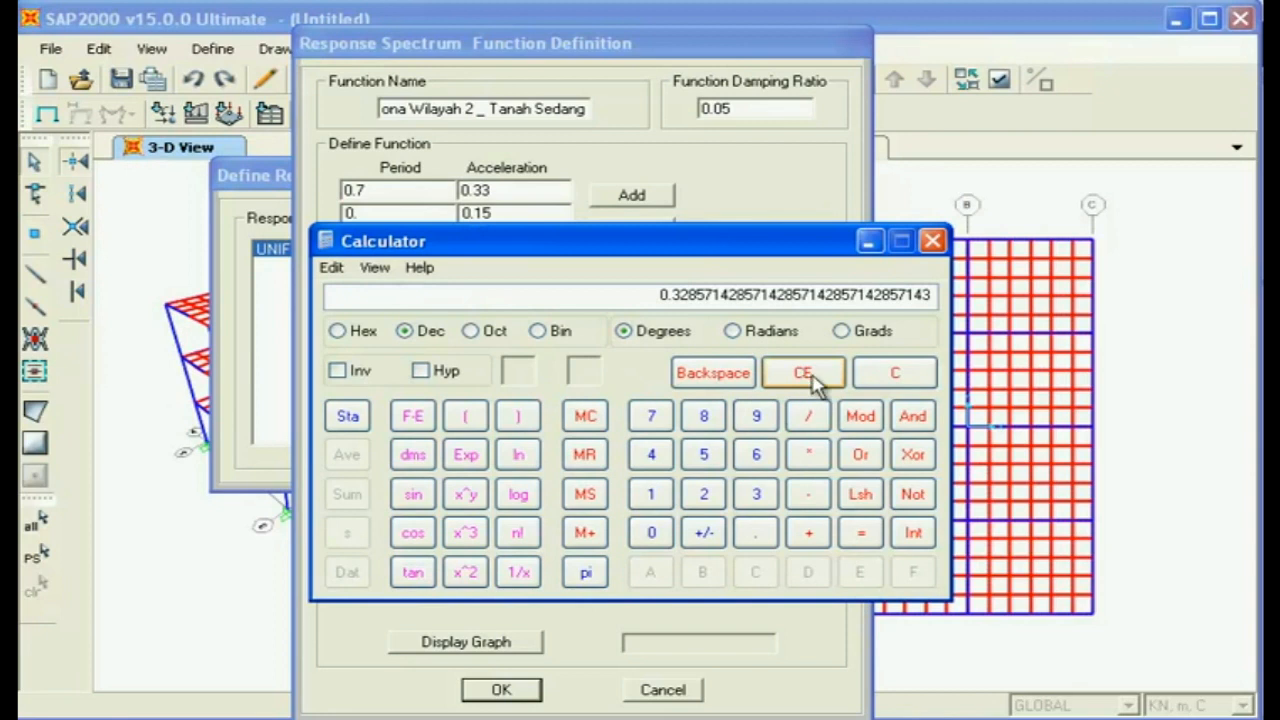
left_click(805, 376)
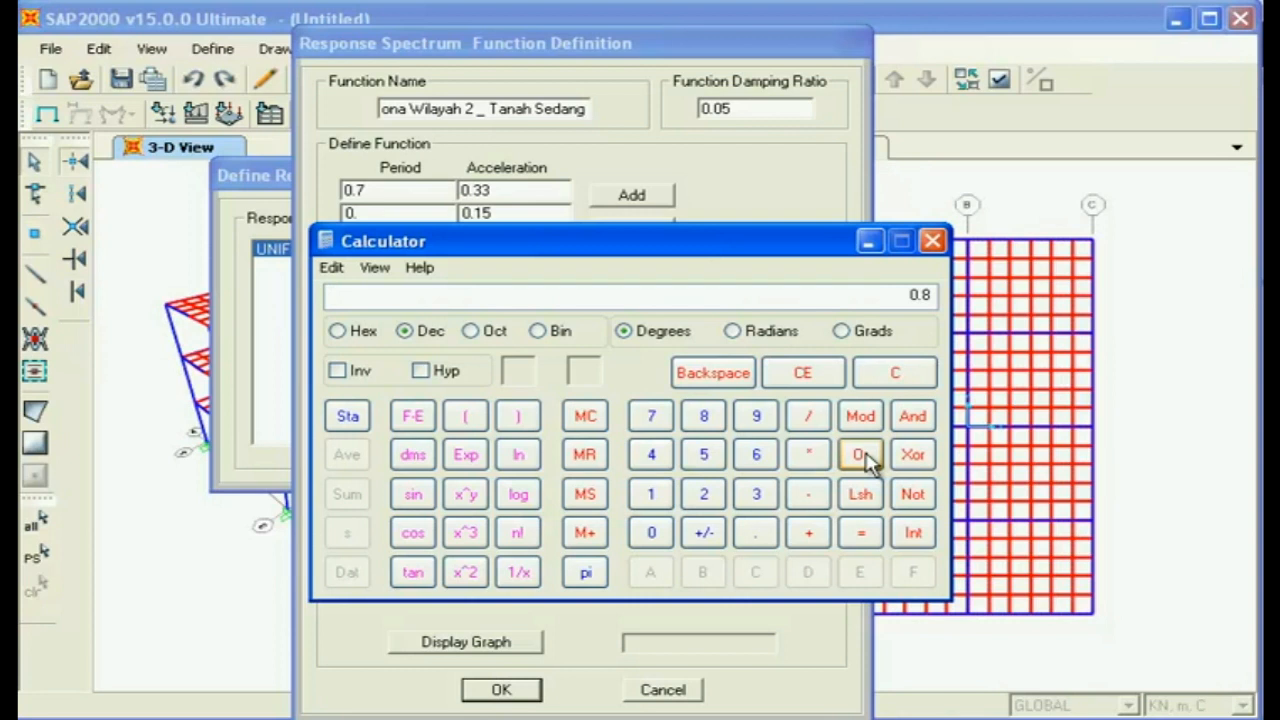
key("Return")
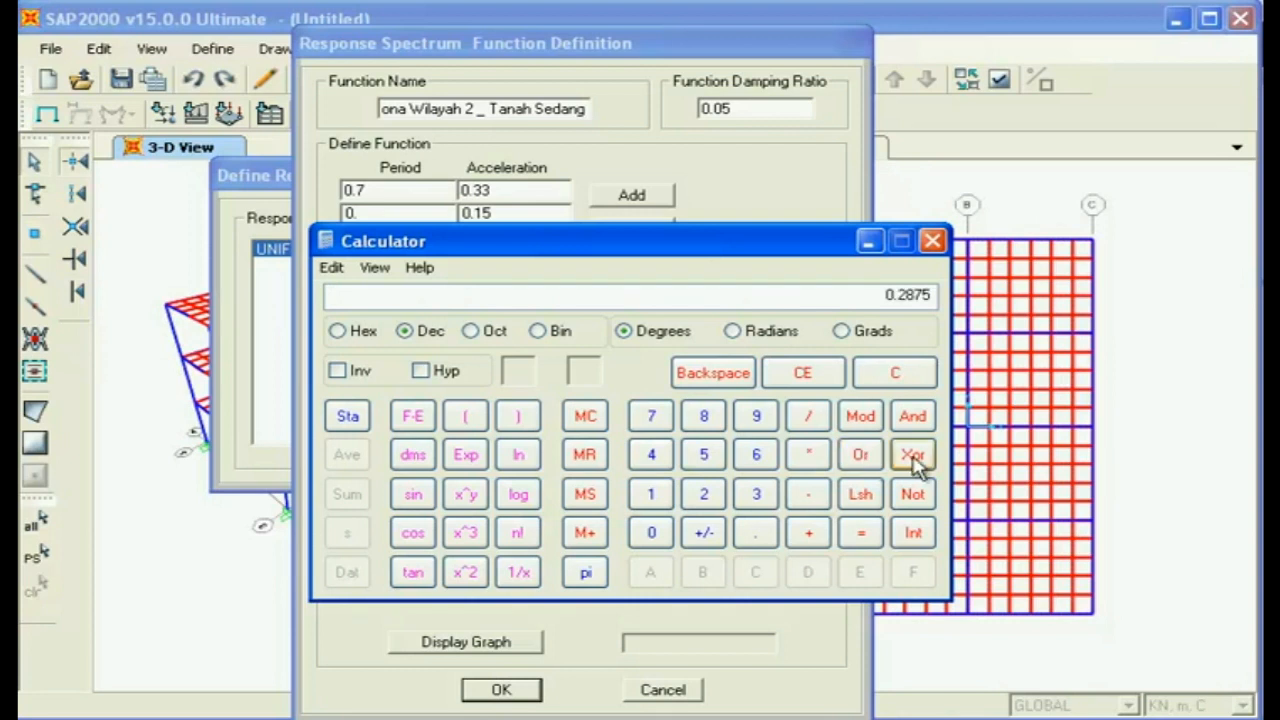
left_click(869, 241)
- Add a point with period 0.8 and acceleration 0.29 to the response spectrum function
left_click(357, 190)
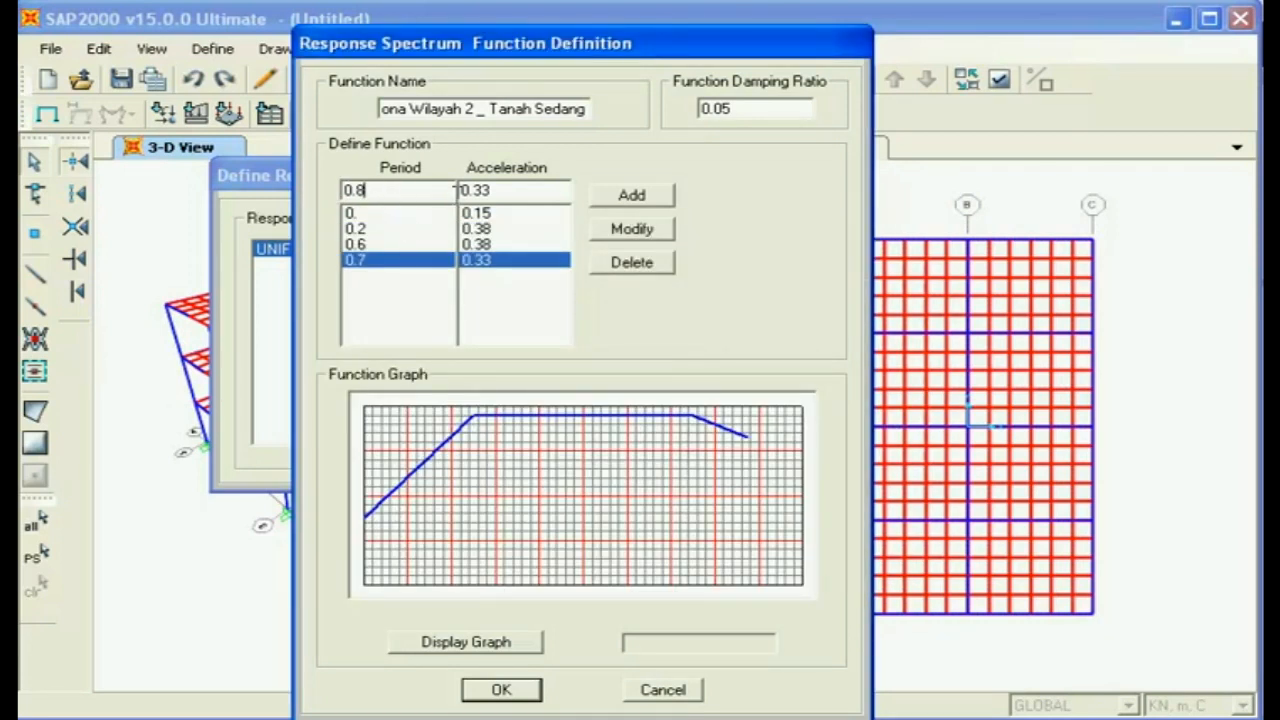
double_click(478, 190)
type("0.33")
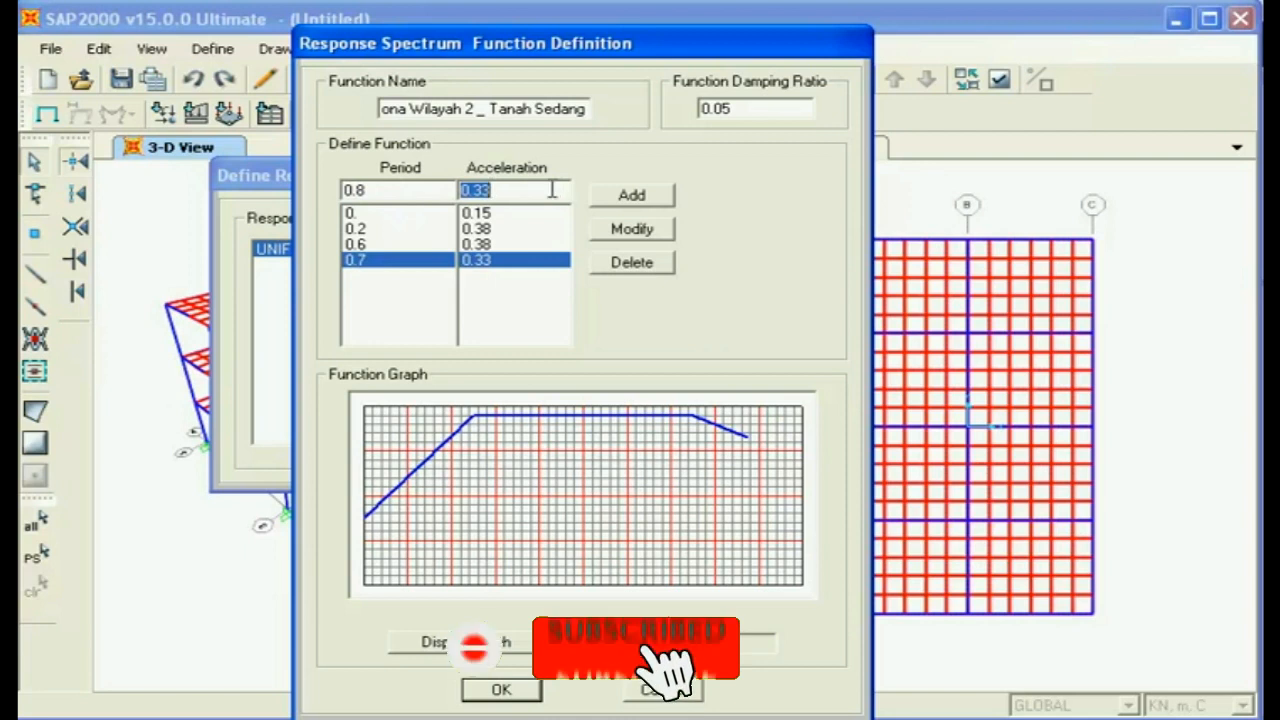
key("BackSpace")
key("BackSpace")
type("29")
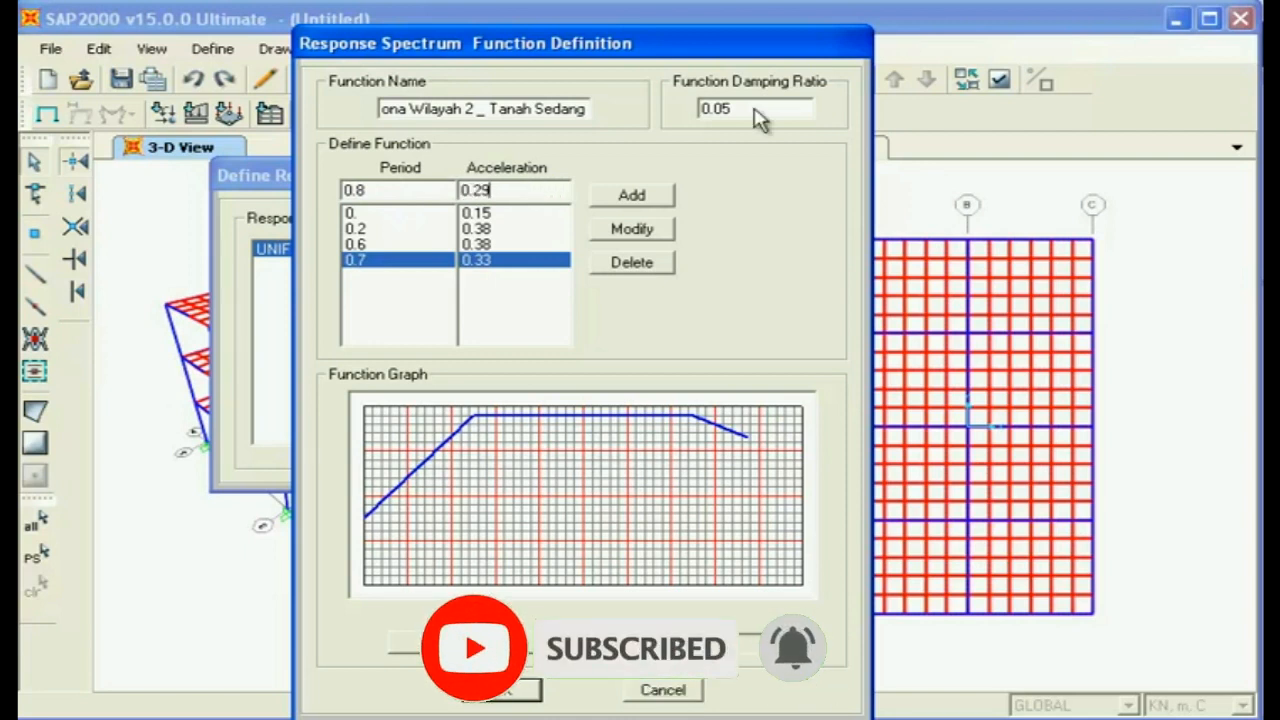
left_click(660, 195)
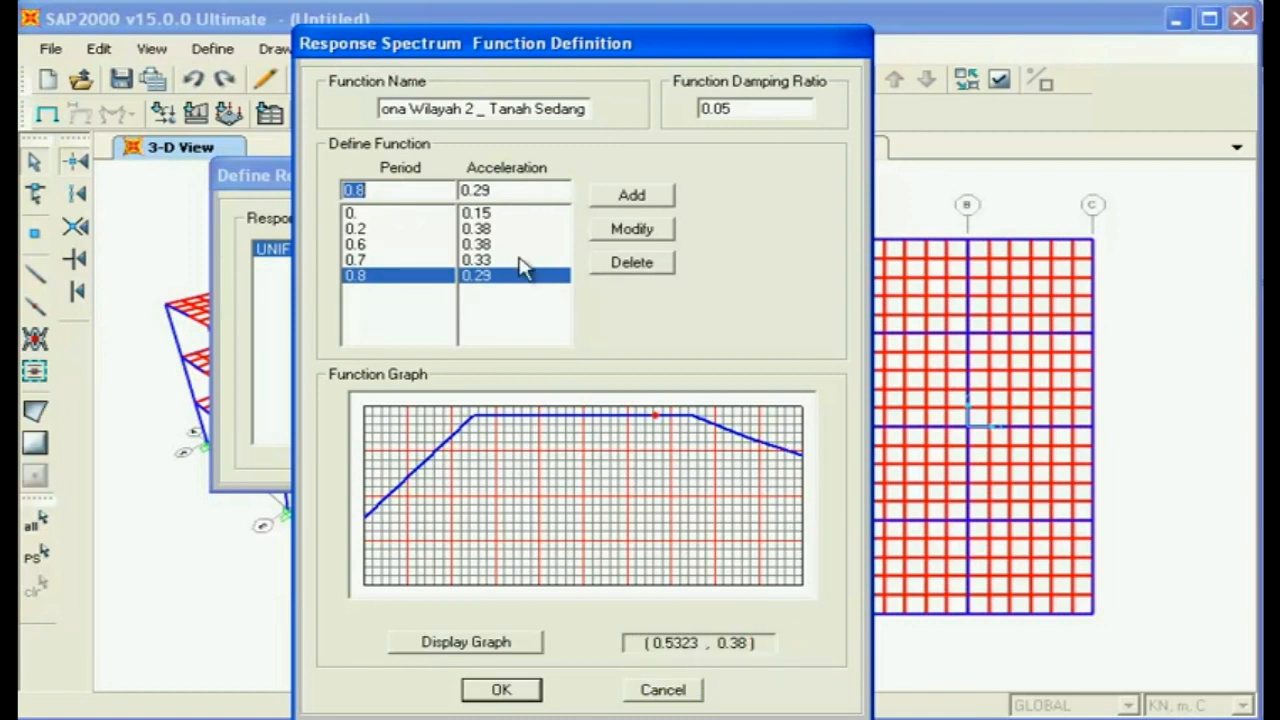
- Work out the spectrum acceleration for period 1 in Calculator
key("alt+Tab")
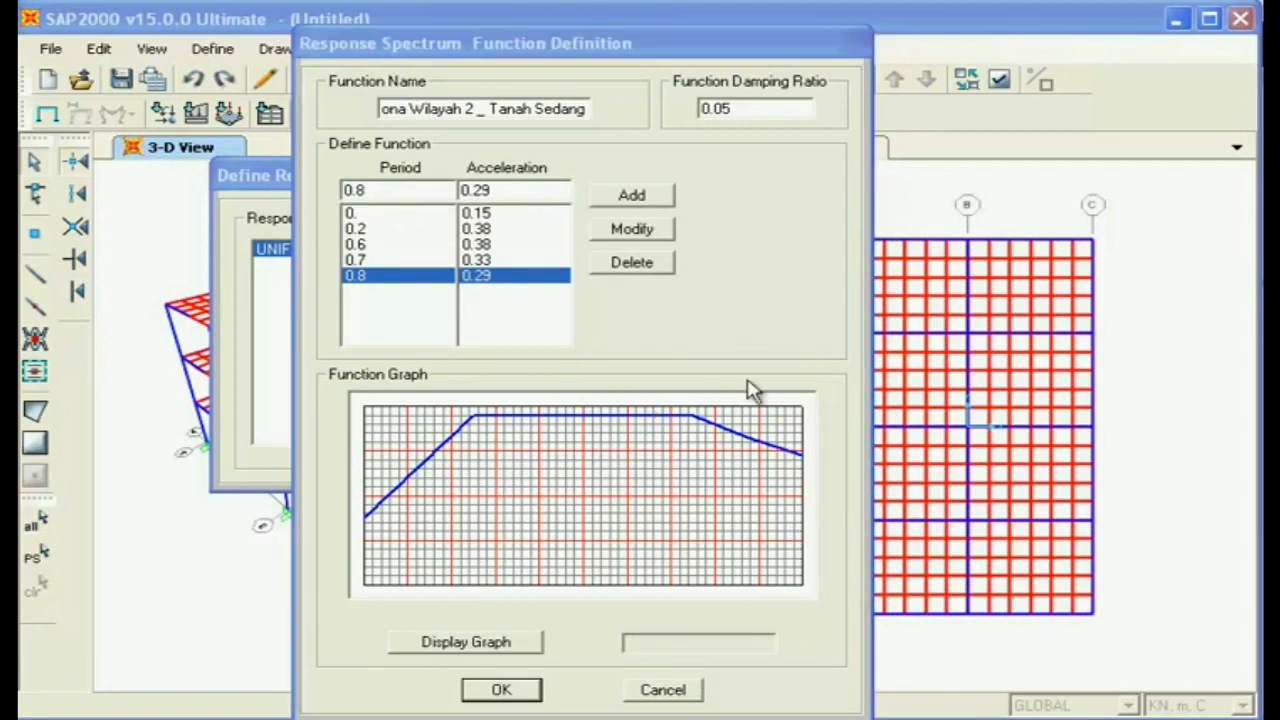
left_click(896, 382)
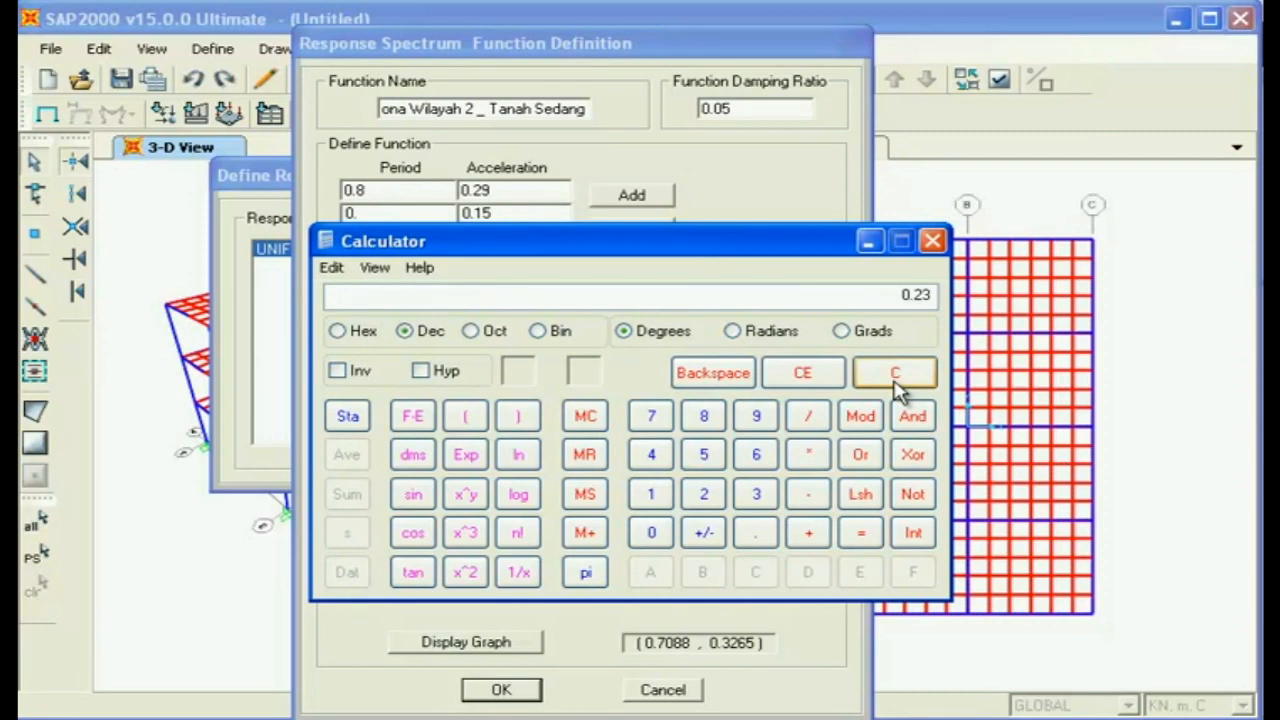
left_click(868, 241)
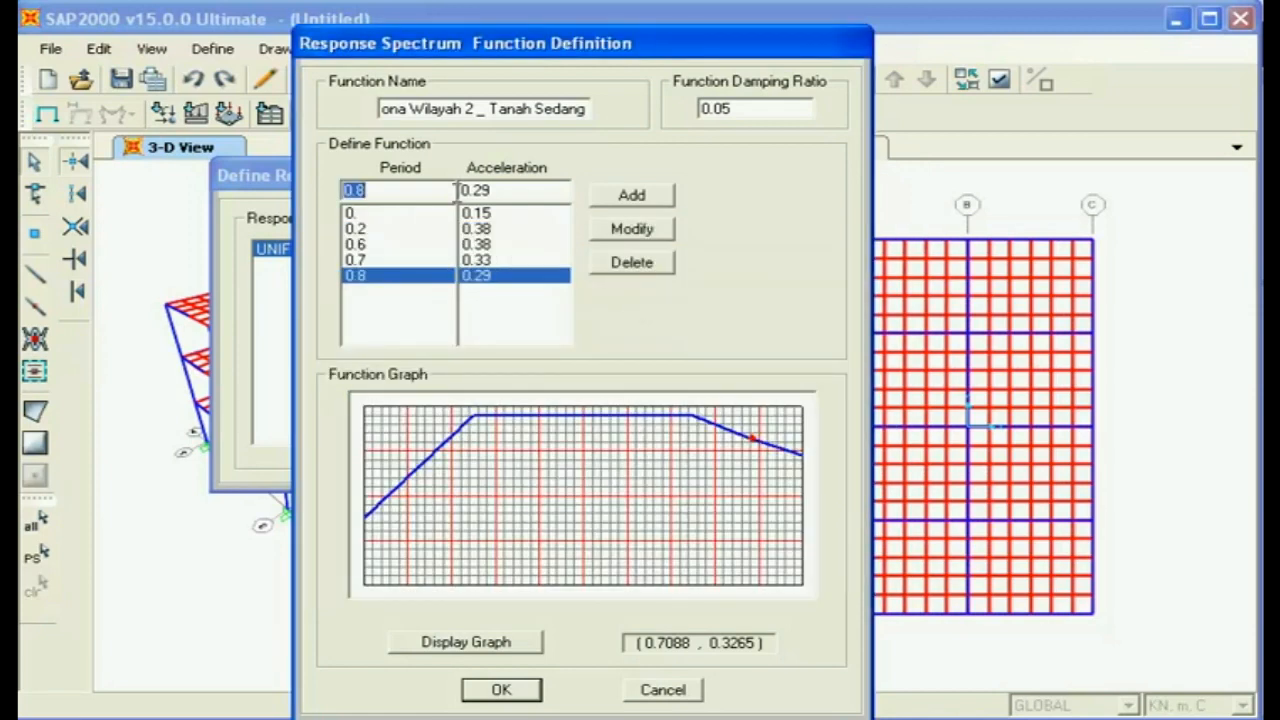
- Add a point with period 1 and acceleration 0.23 to the response spectrum function
left_click_drag(383, 191, 337, 184)
type("1")
double_click(548, 191)
type("0.23")
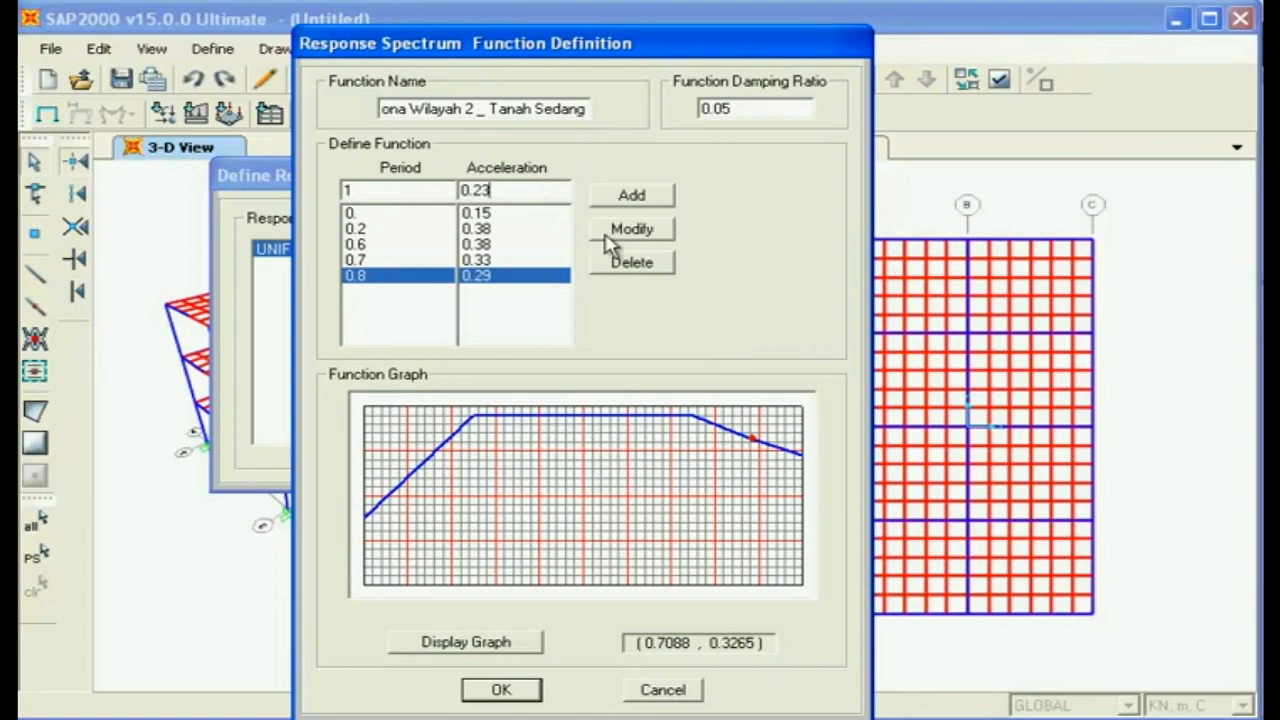
left_click(628, 196)
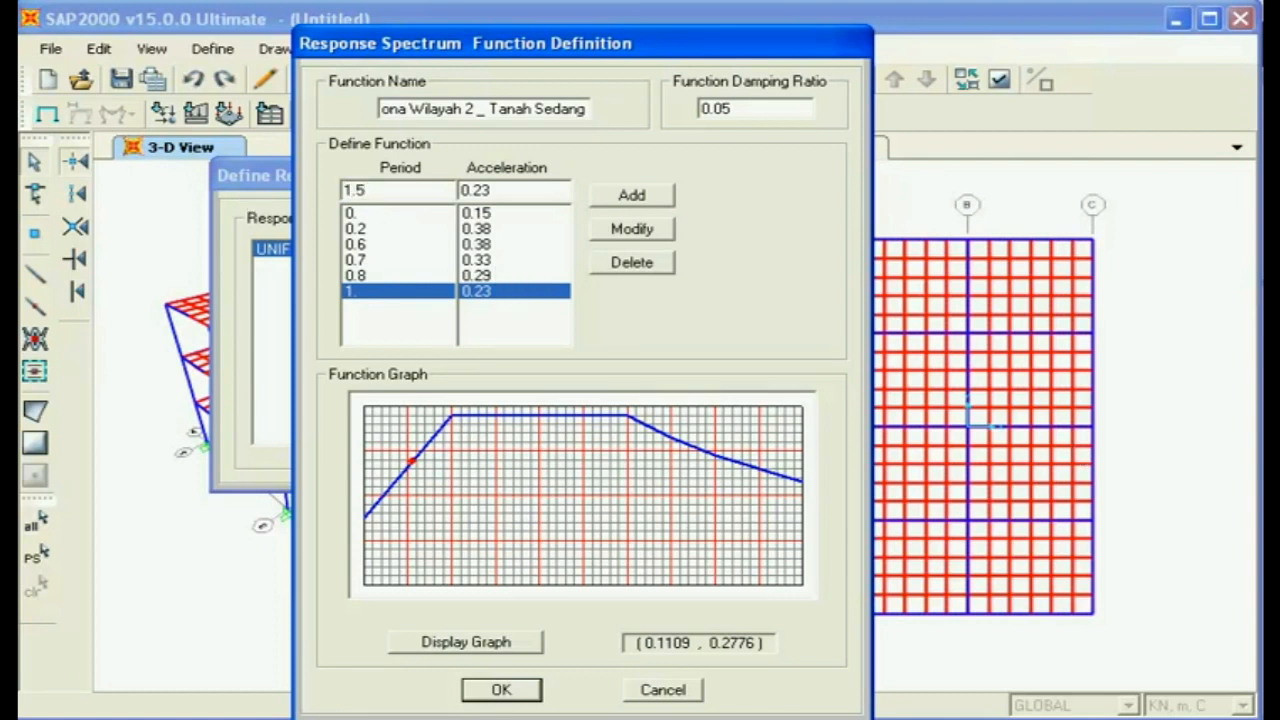
- Compute the spectrum acceleration for period 1.5 in Calculator by dividing 0.23 by 1.5
left_click(912, 719)
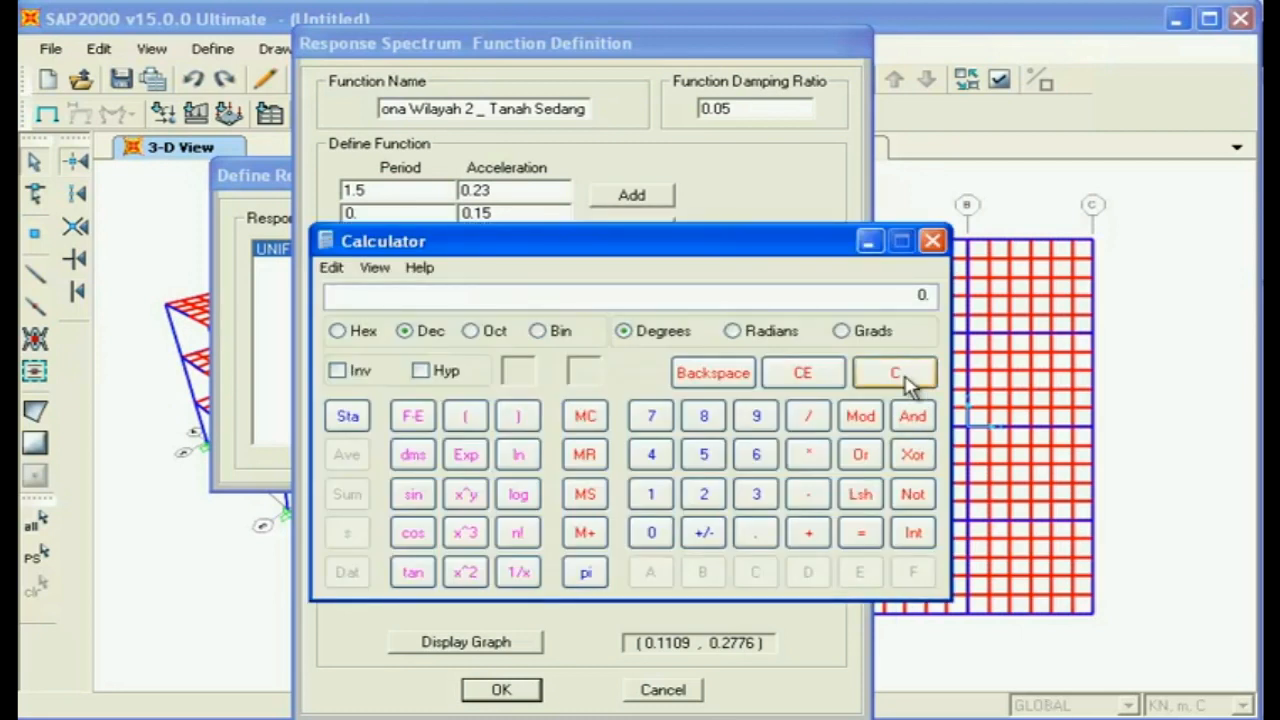
type("5")
key("Return")
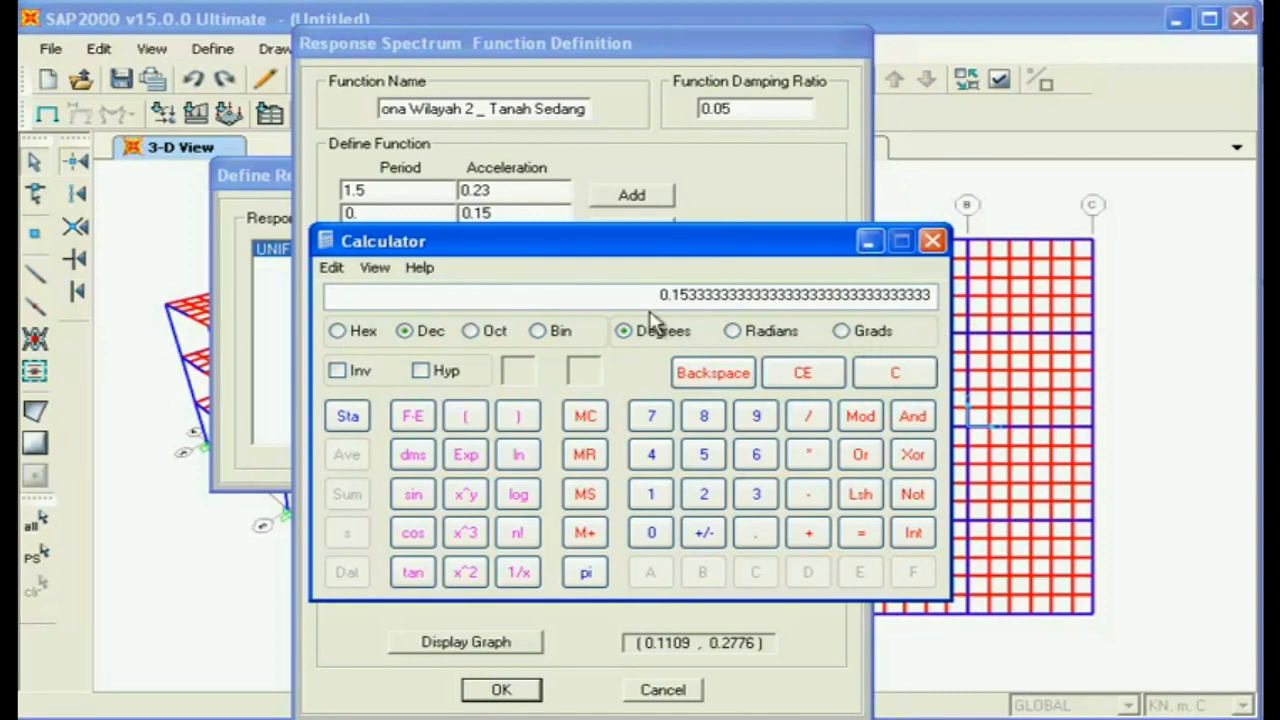
- Add a point with period 1.5 and acceleration 0.15 to the response spectrum function
left_click(302, 325)
double_click(484, 190)
left_click_drag(470, 190, 509, 190)
type("15")
left_click(622, 200)
- Compute 0.23 divided by 2 in Calculator and add a spectrum point with period 2 and acceleration 0.11
left_click(365, 515)
type("2")
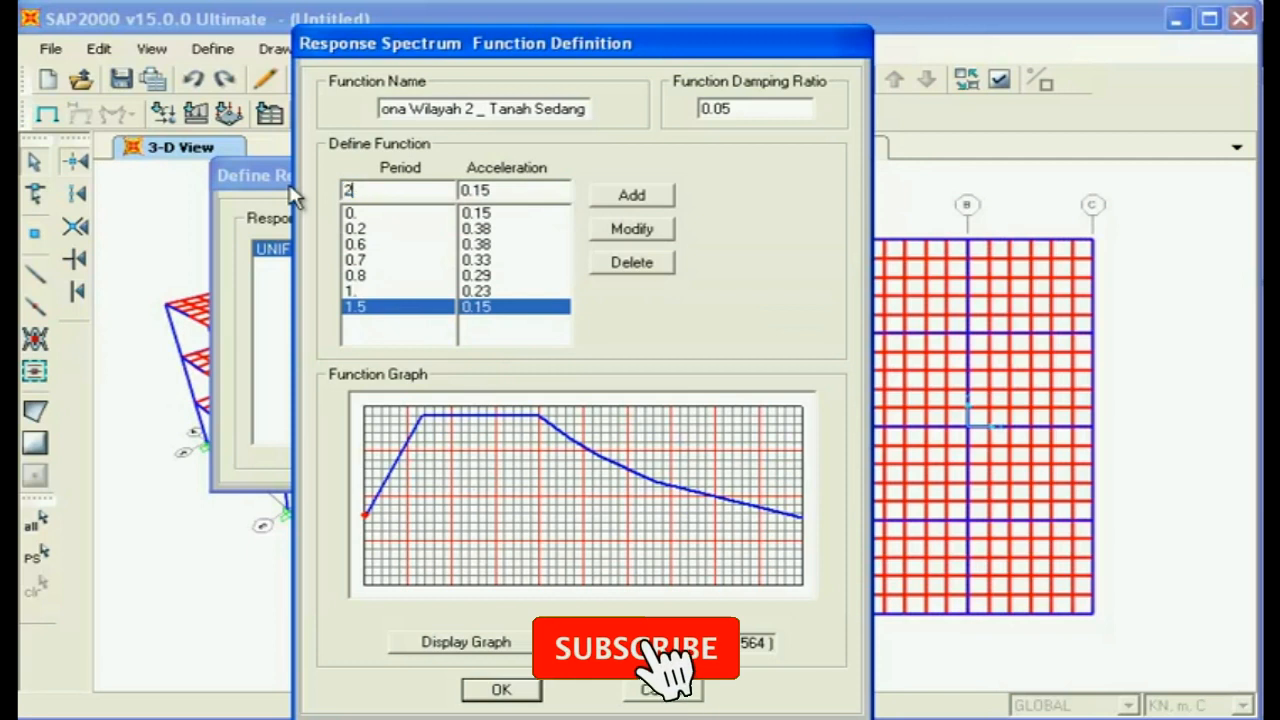
left_click(945, 717)
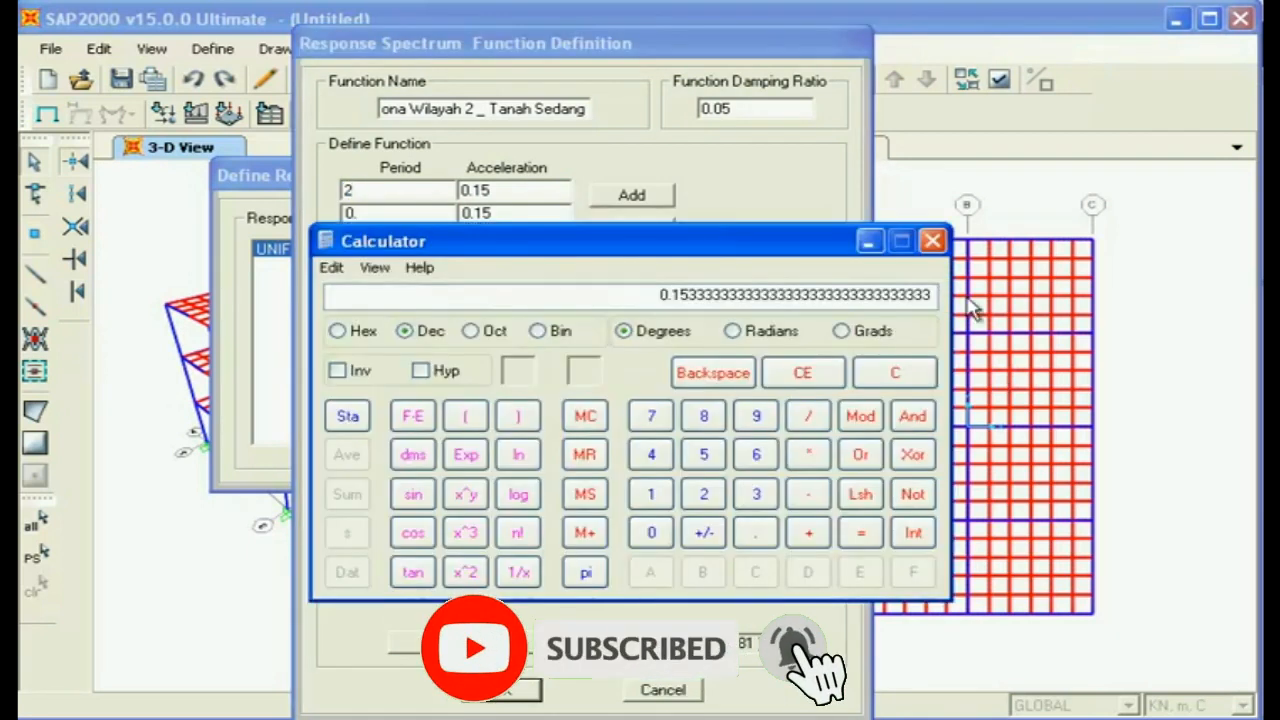
left_click(868, 365)
type("0.23")
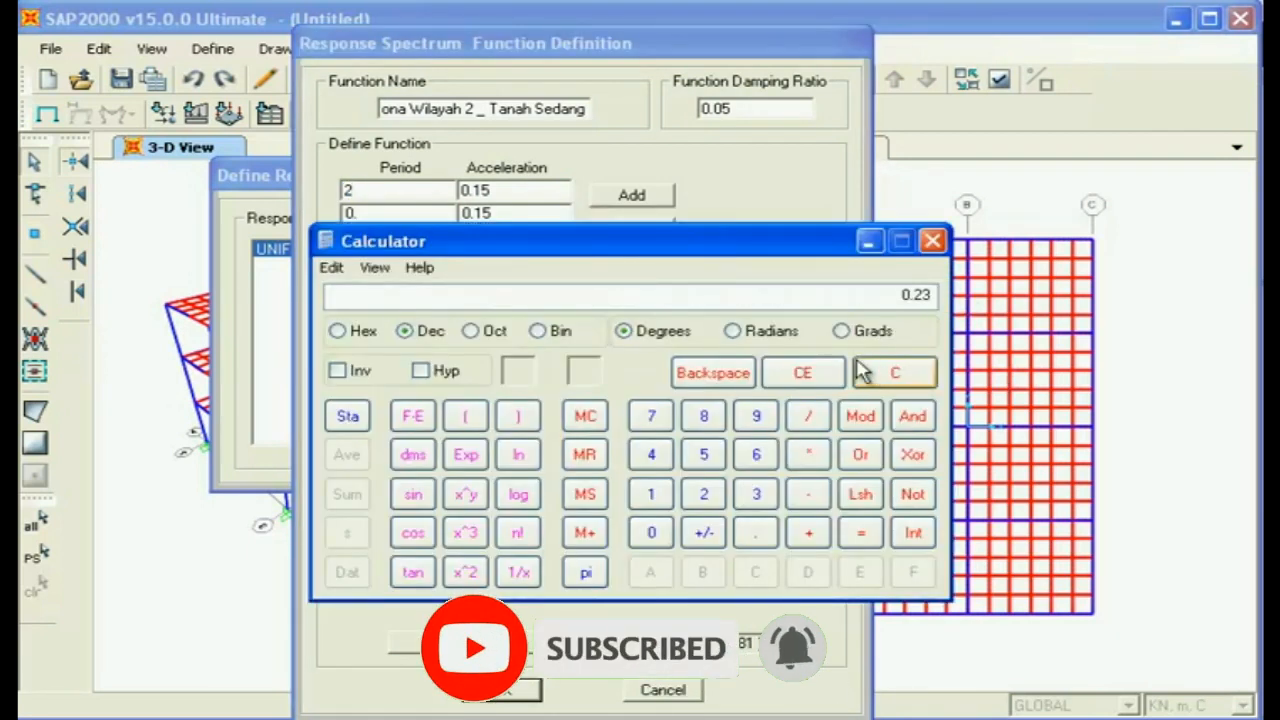
key("Return")
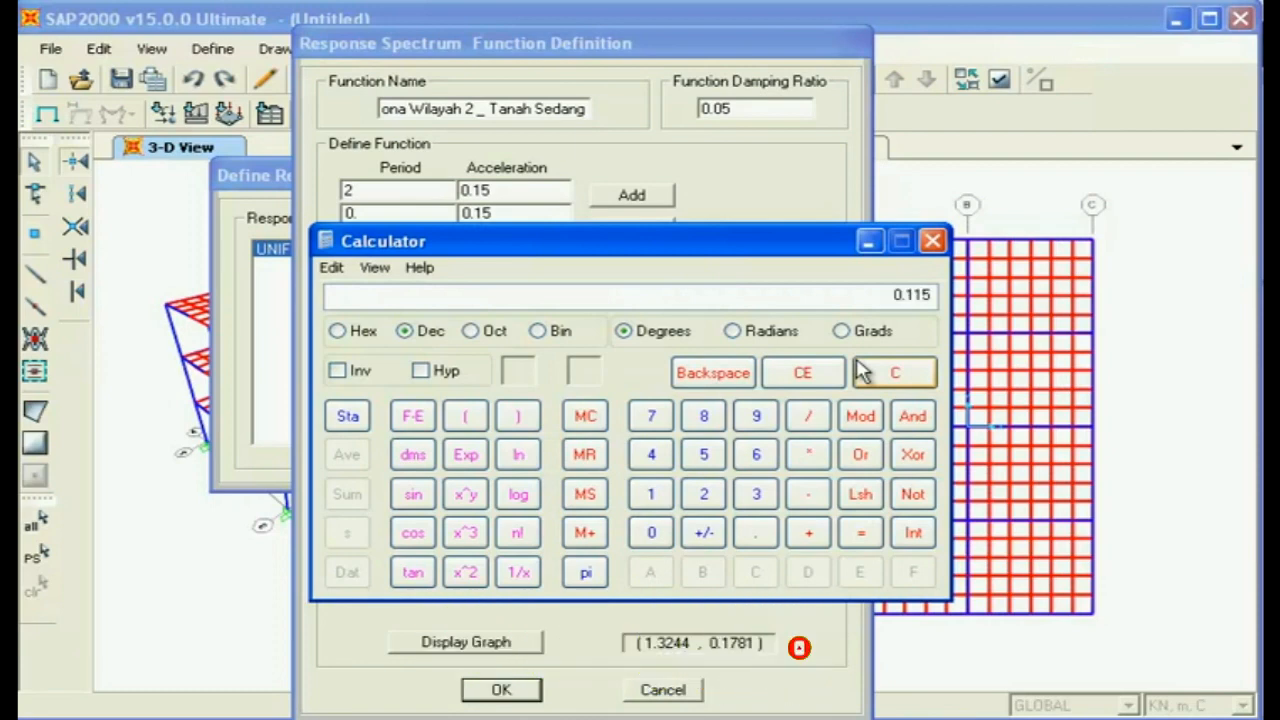
left_click(868, 243)
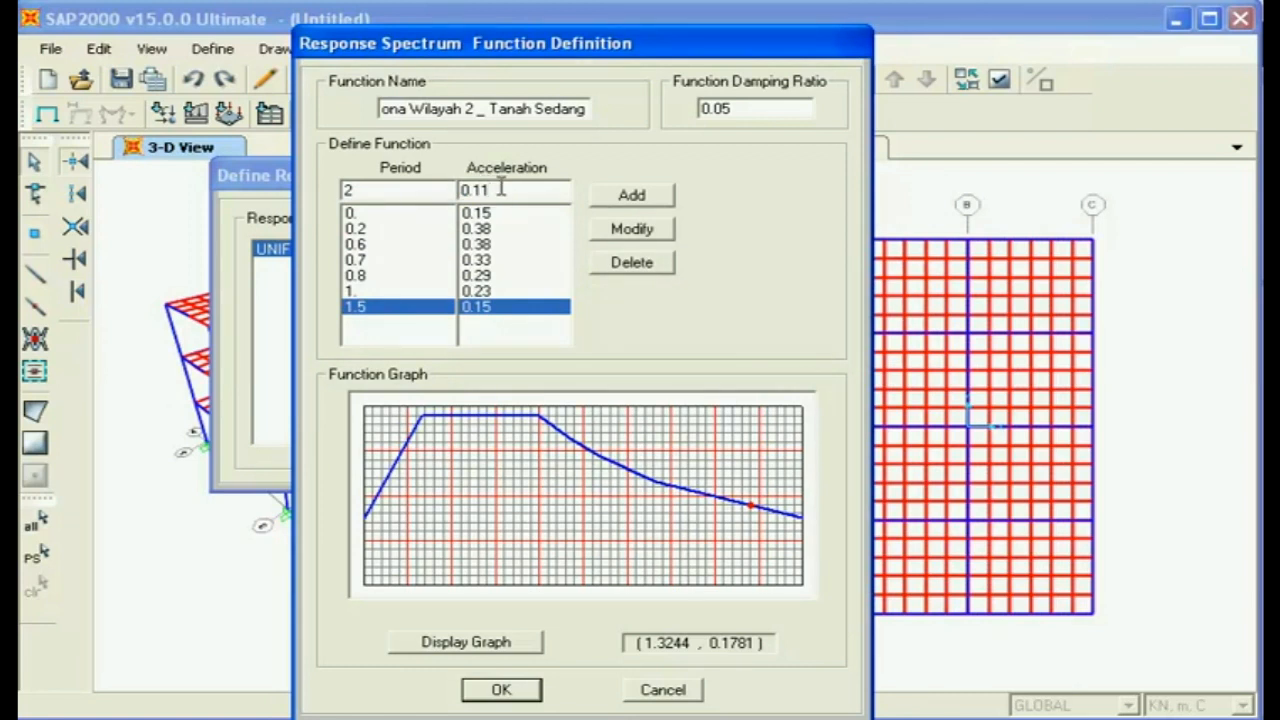
left_click(629, 195)
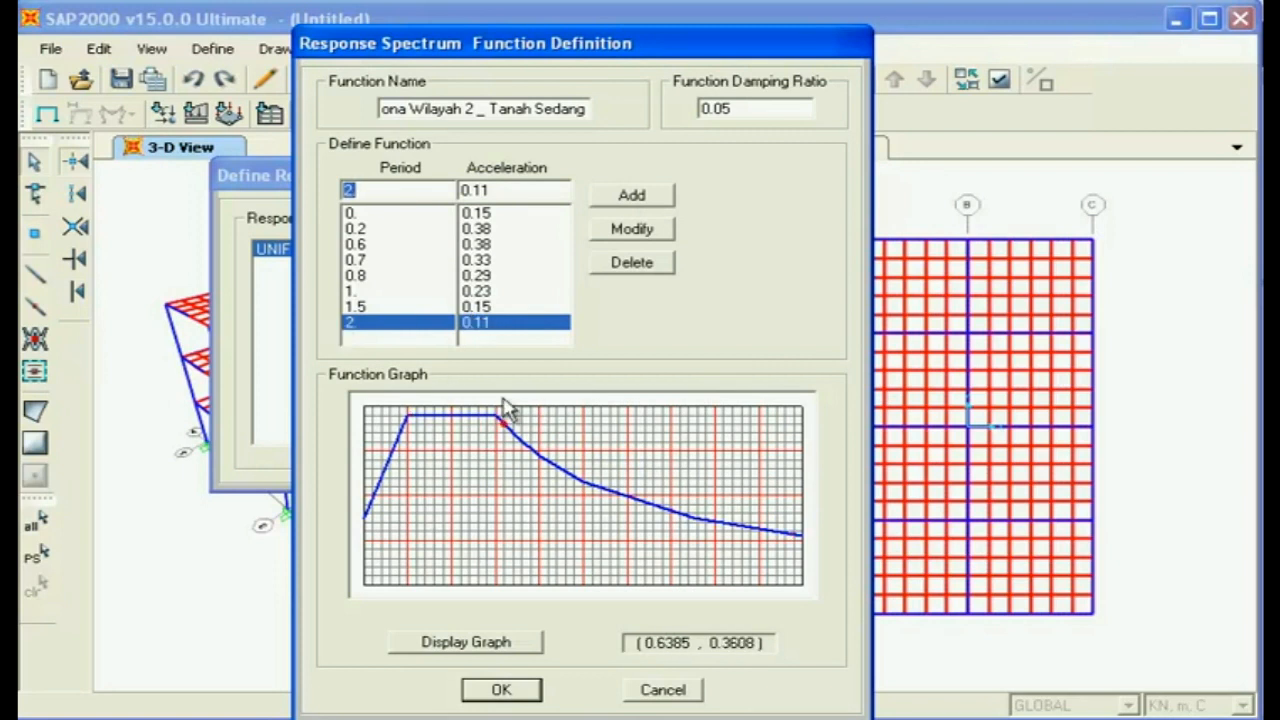
left_click(740, 719)
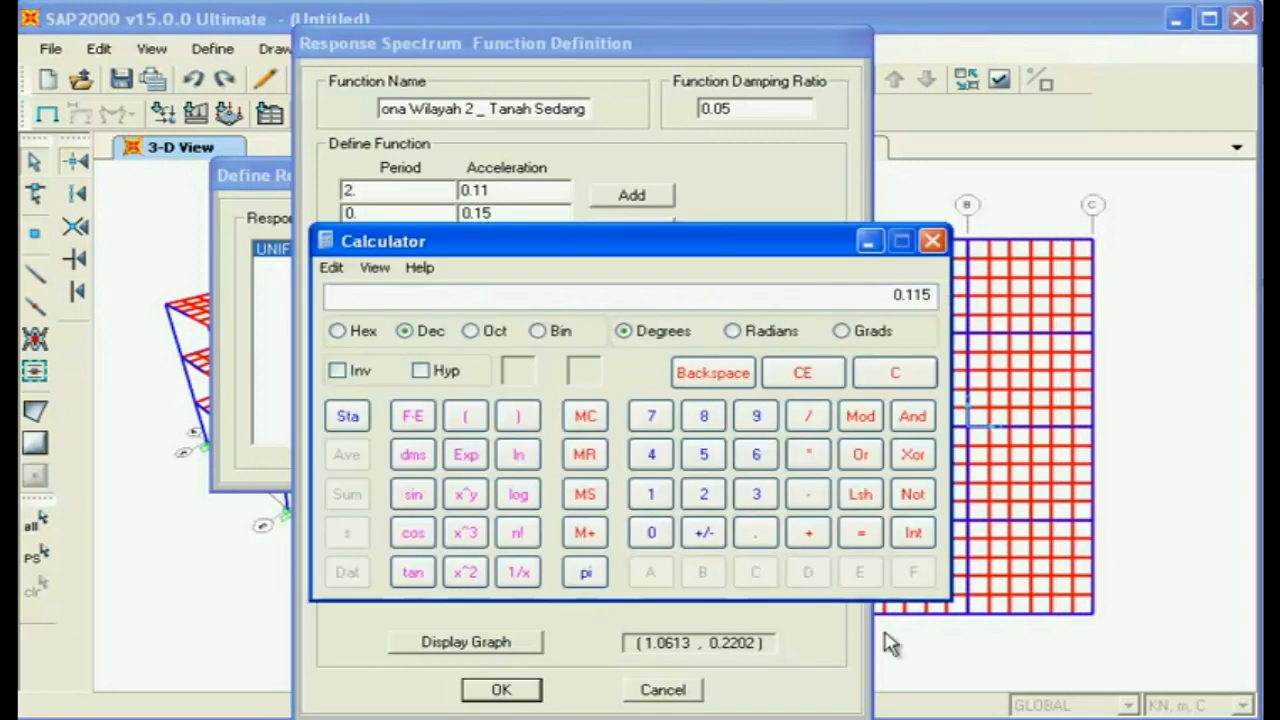
left_click(894, 374)
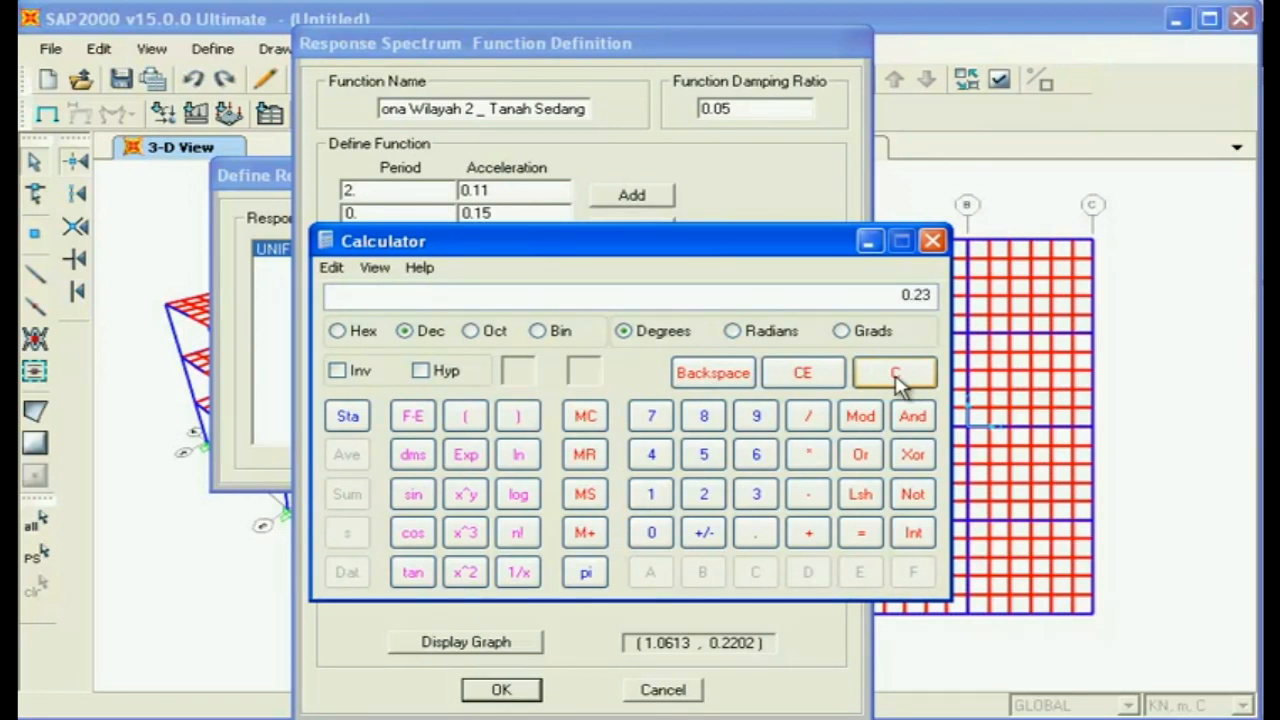
left_click(889, 384)
type("0.092")
left_click(869, 241)
double_click(491, 190)
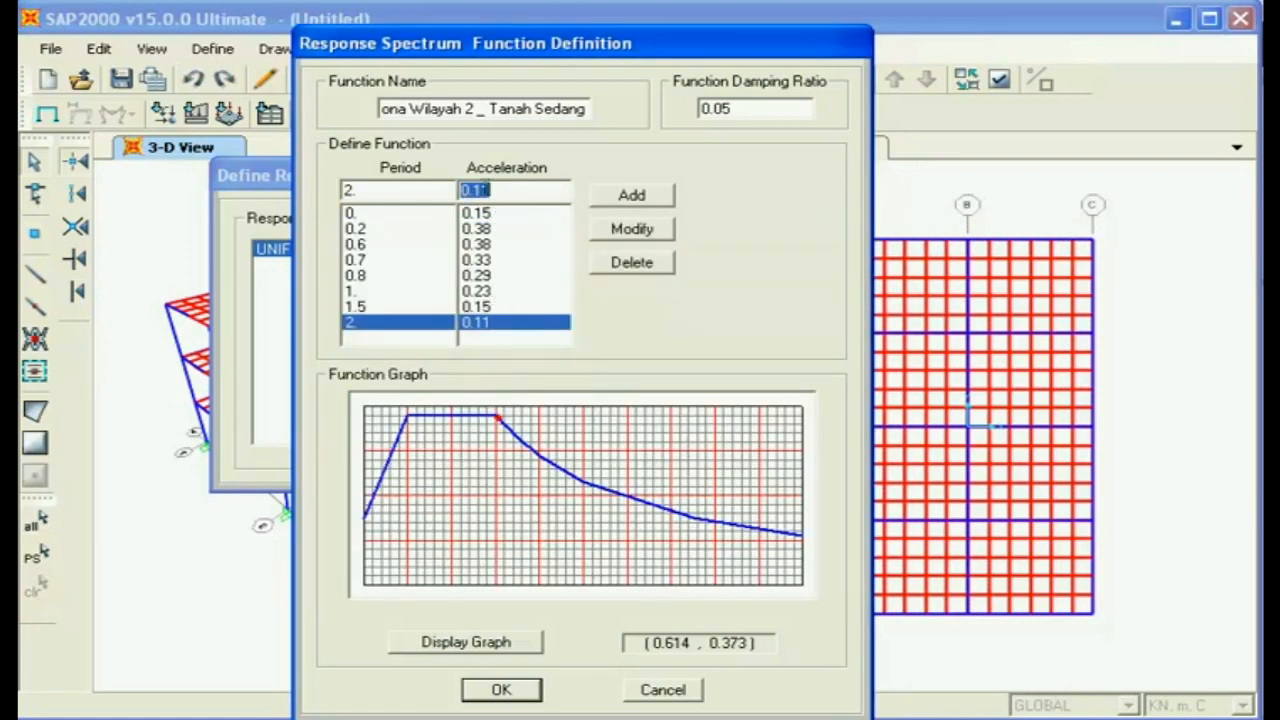
left_click_drag(474, 190, 502, 188)
left_click(617, 200)
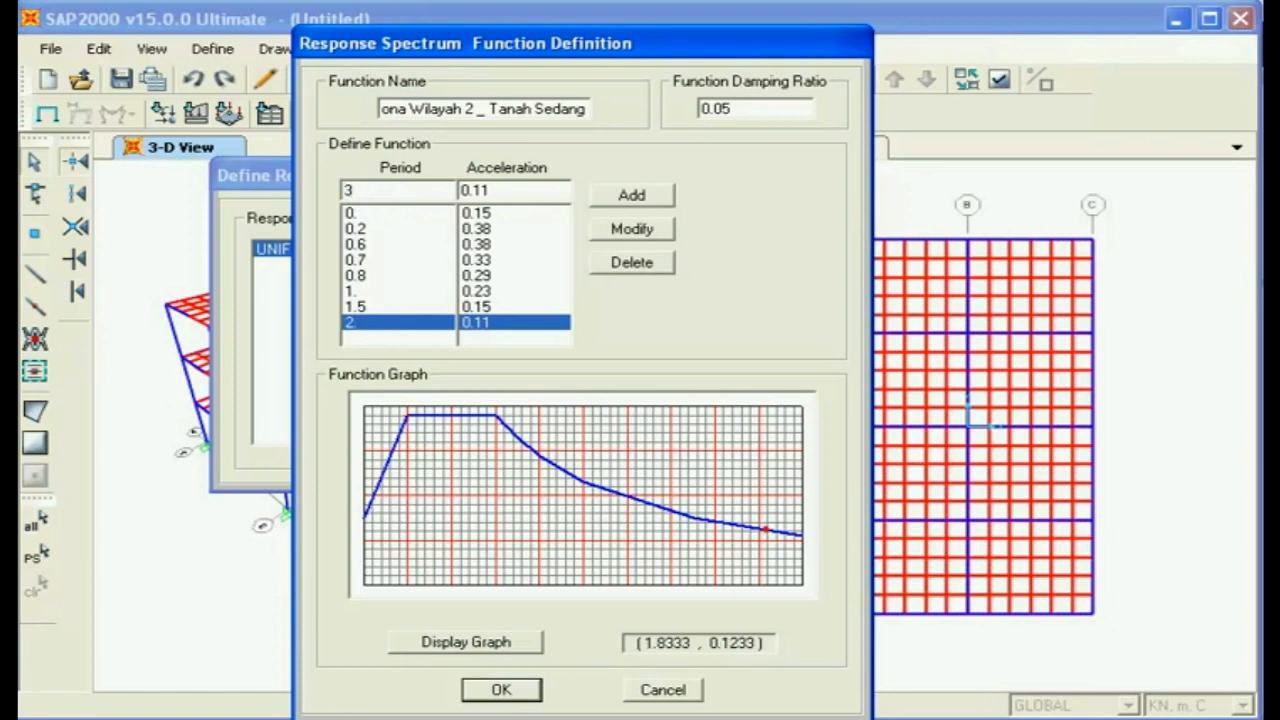
- Compute the spectrum acceleration for period 3 in Calculator by dividing 0.23 by 3
left_click(720, 718)
left_click(896, 380)
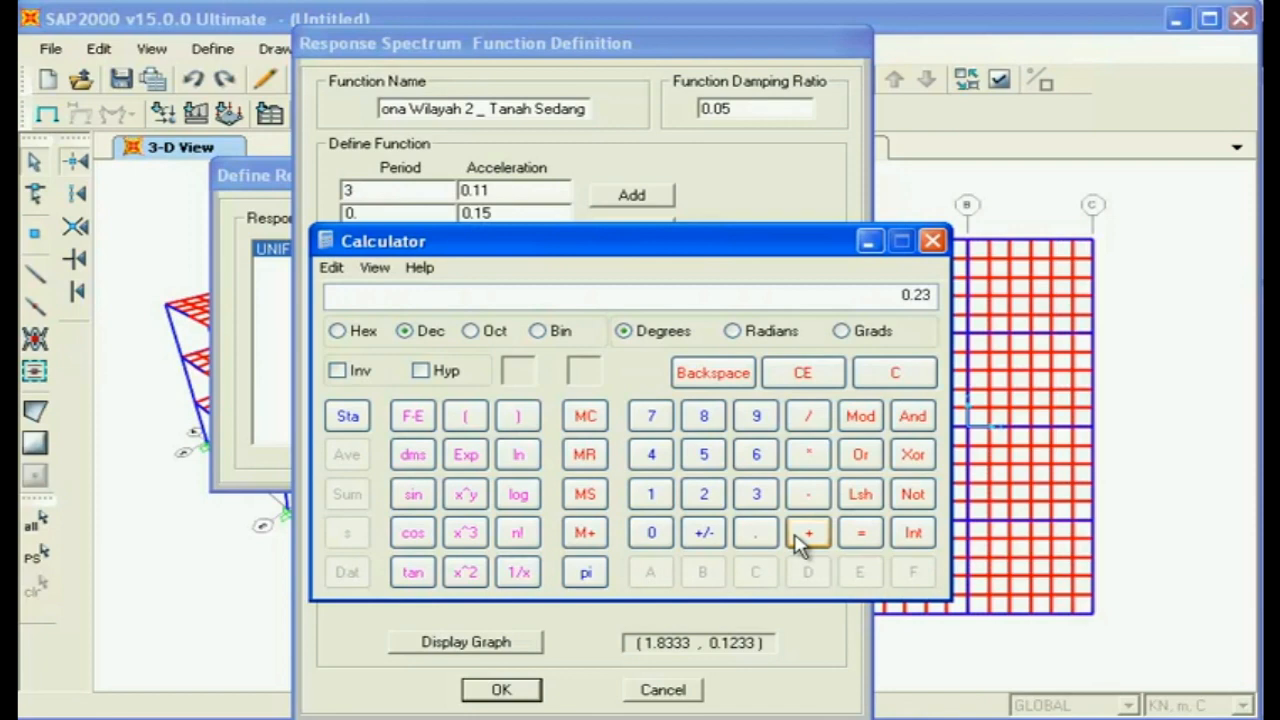
key("Return")
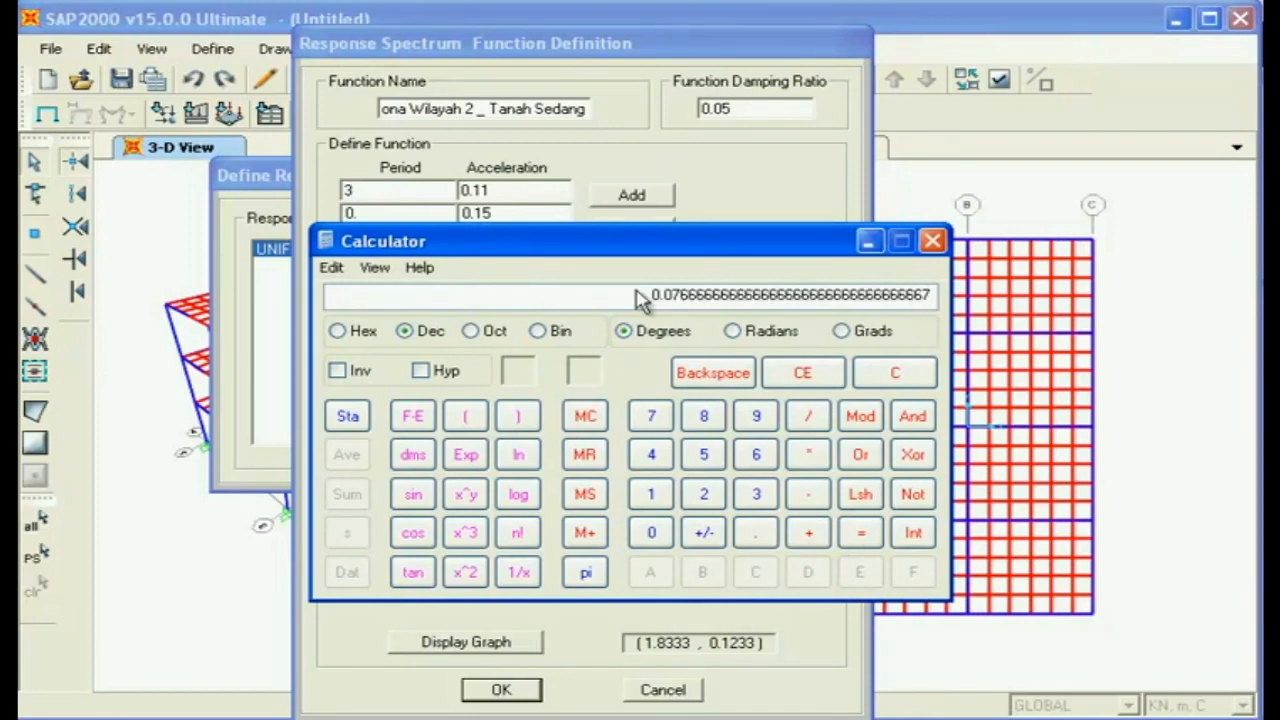
- Add a final spectrum point with period 3 and acceleration 0.07, and accept the response spectrum function definition
key("alt+Tab")
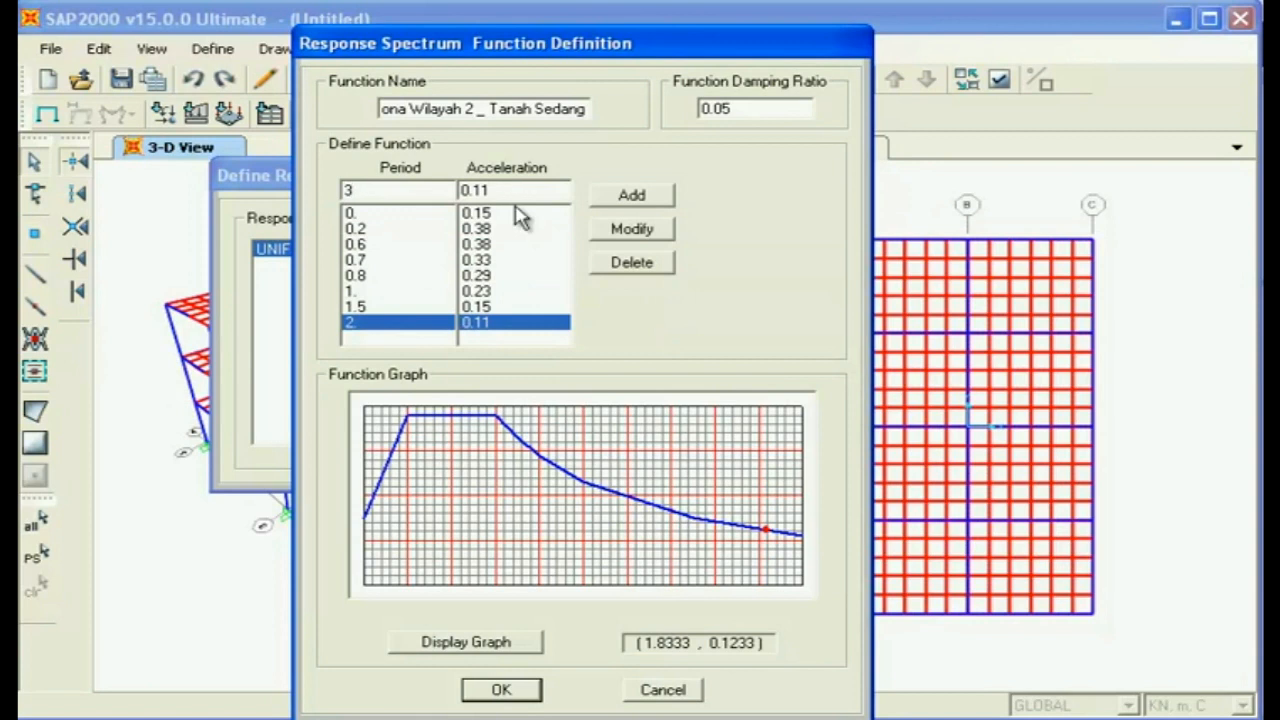
left_click(473, 190)
left_click(625, 198)
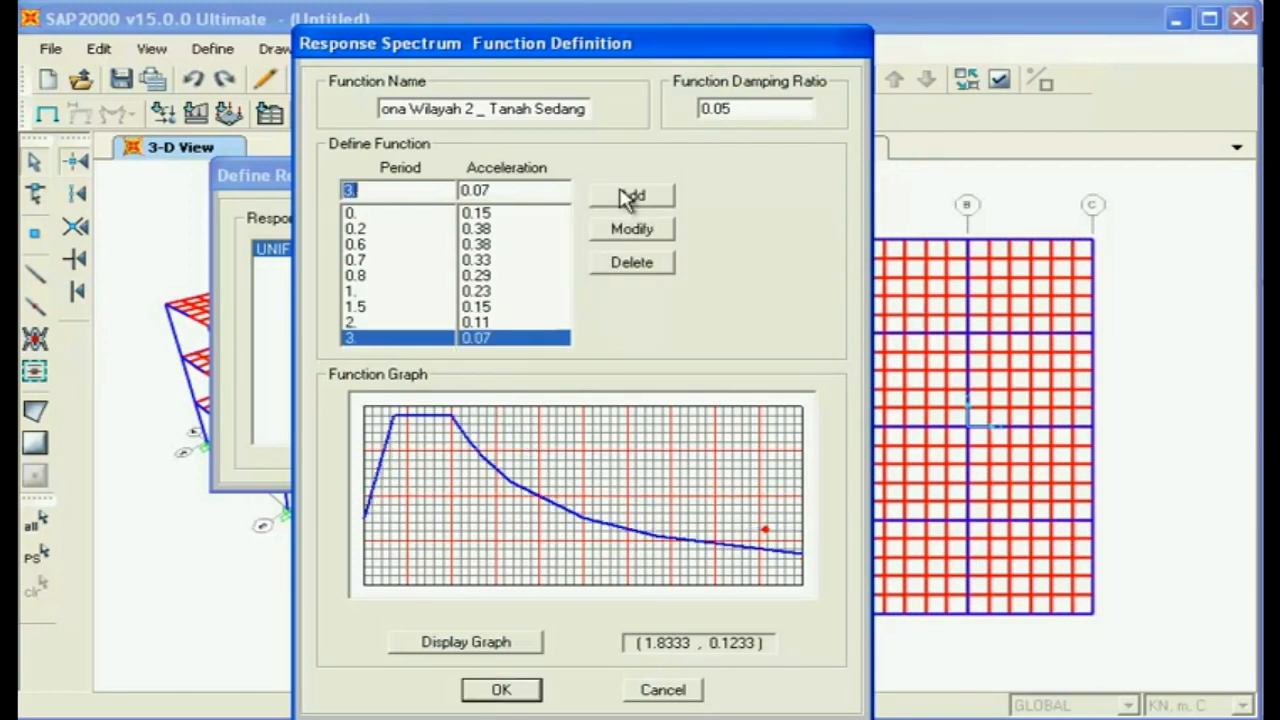
left_click(501, 690)
left_click(559, 452)
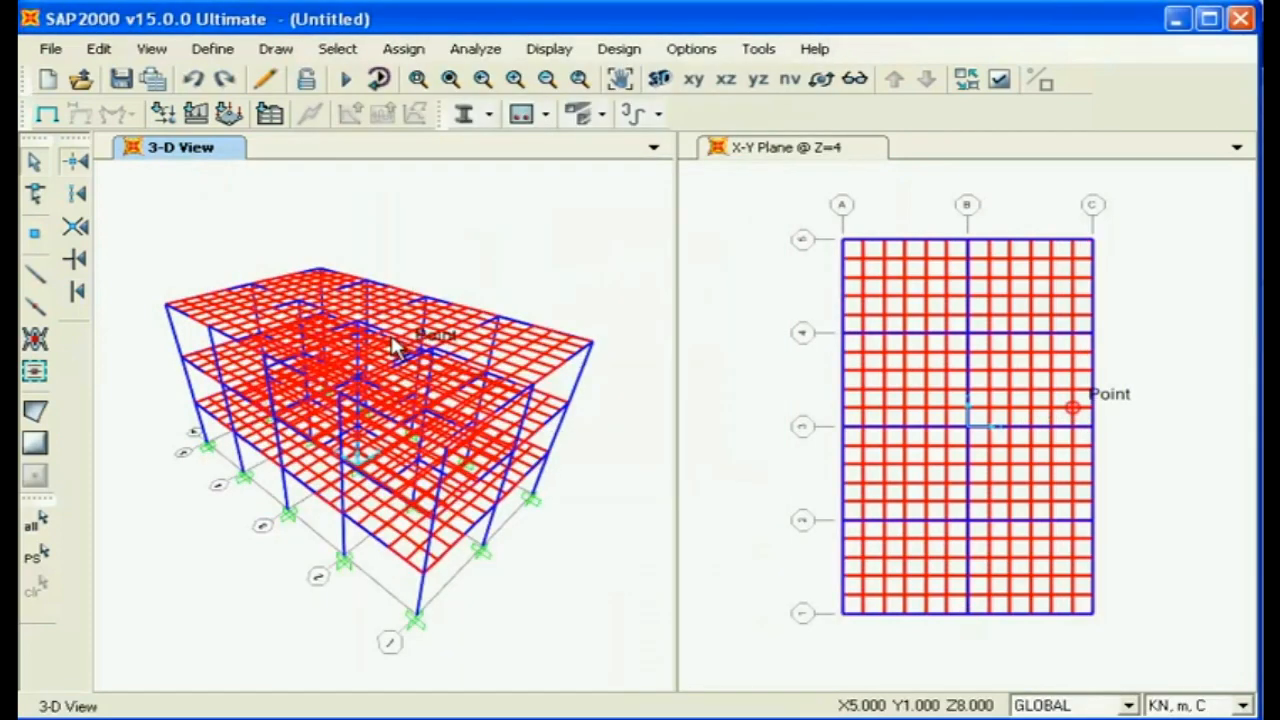